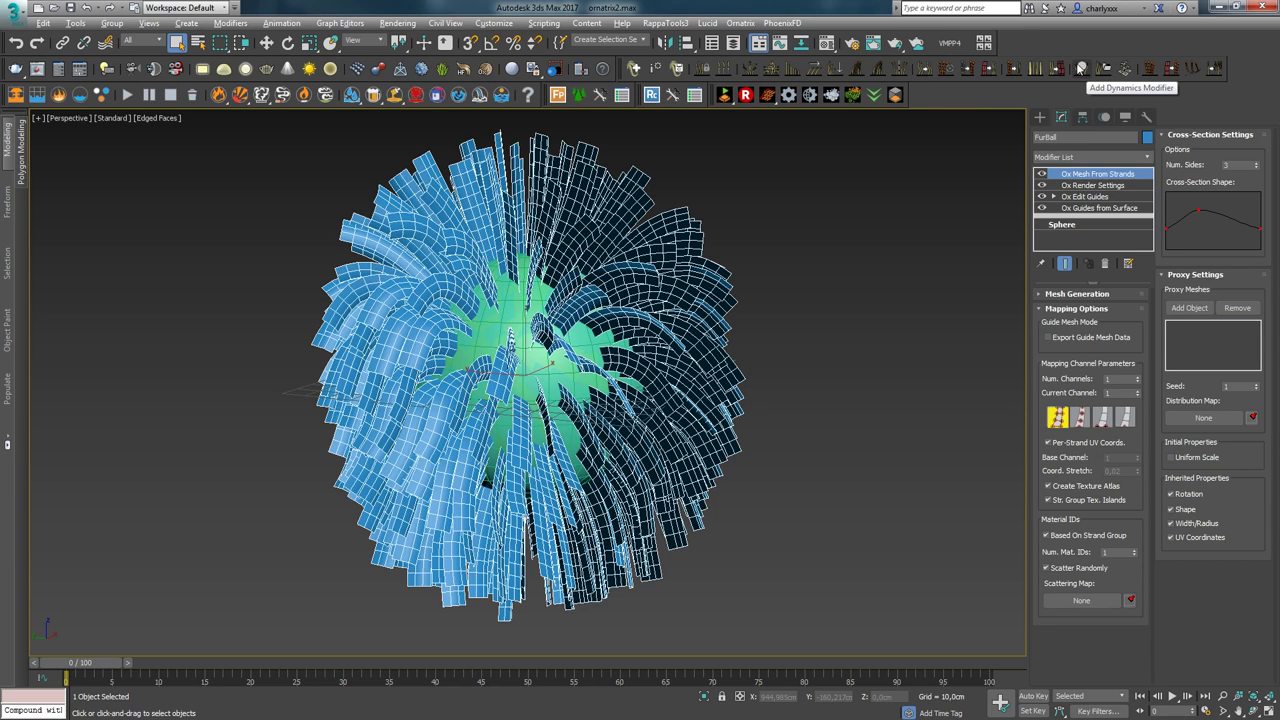
# Step: Add a Lucid Modifier above Ox Edit Guides in the fur ball's modifier stack
pyautogui.moveTo(757, 278); pyautogui.dragTo(784, 288, button='middle')
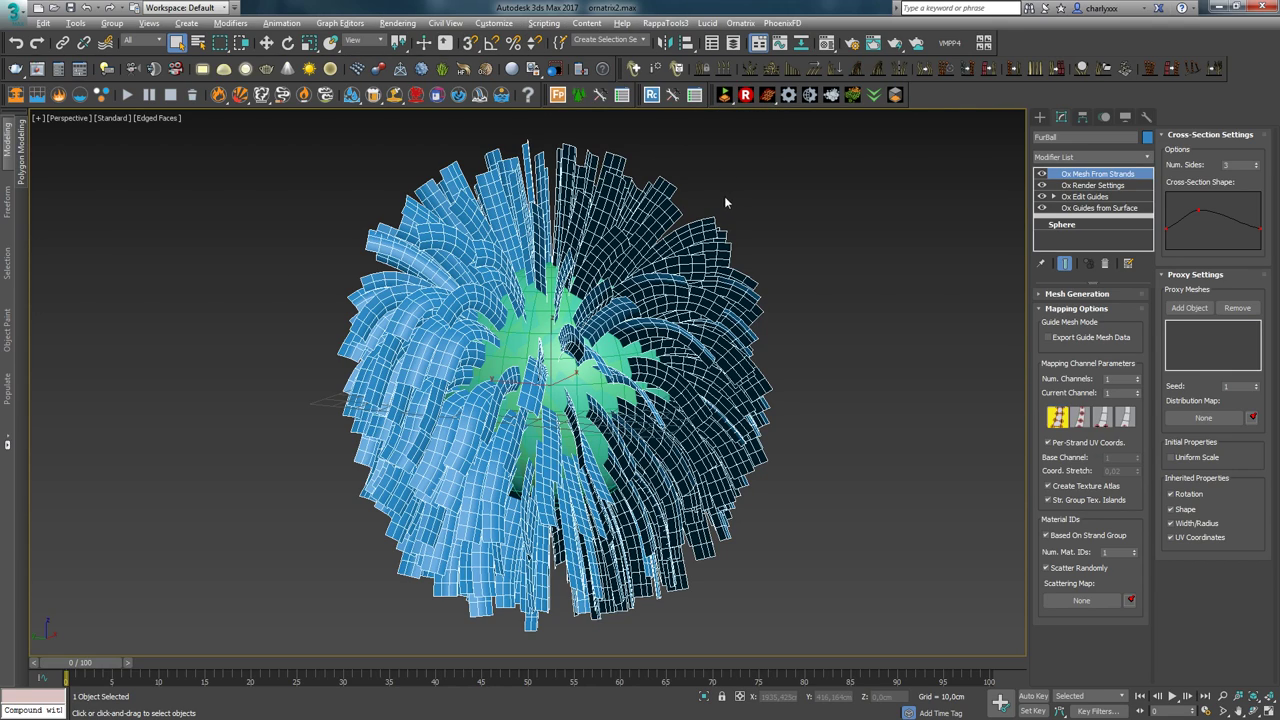
pyautogui.click(1085, 197)
pyautogui.click(1098, 158)
pyautogui.click(1102, 231)
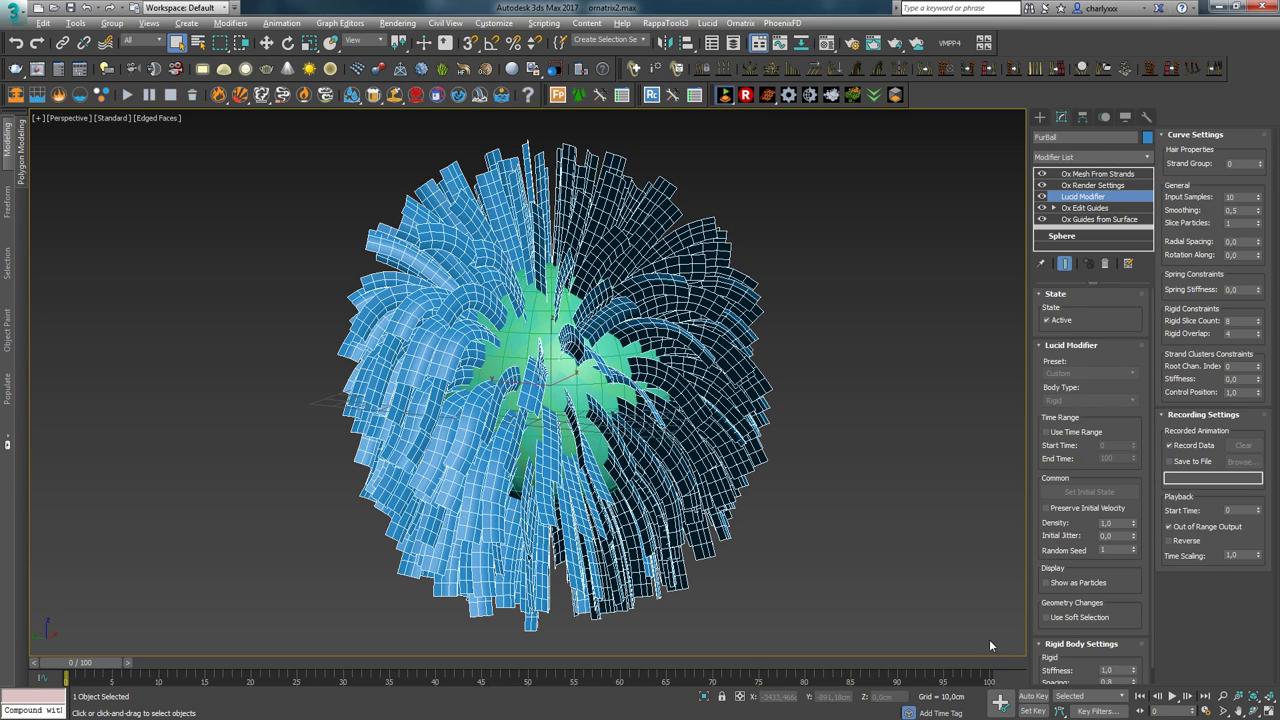
# Step: Play the strand simulation along the timeline, stop it, and remove the Lucid Modifier from the fur ball
pyautogui.click(1172, 696)
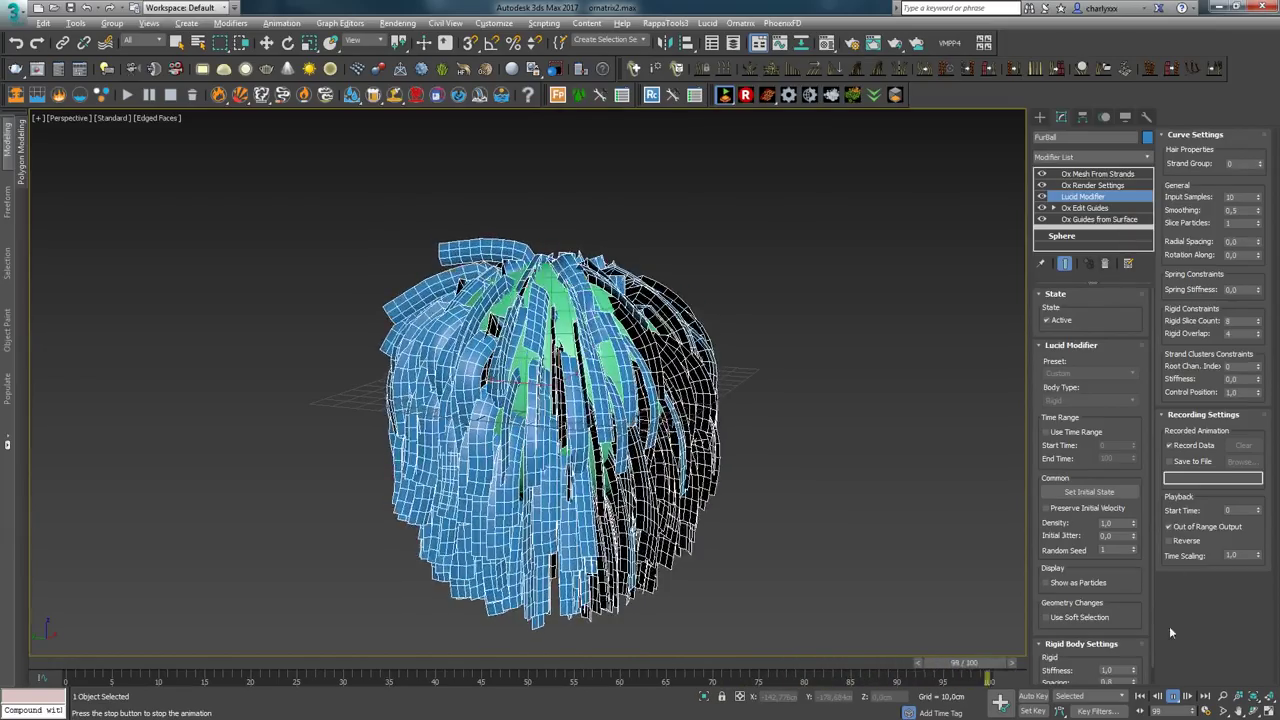
pyautogui.click(1172, 696)
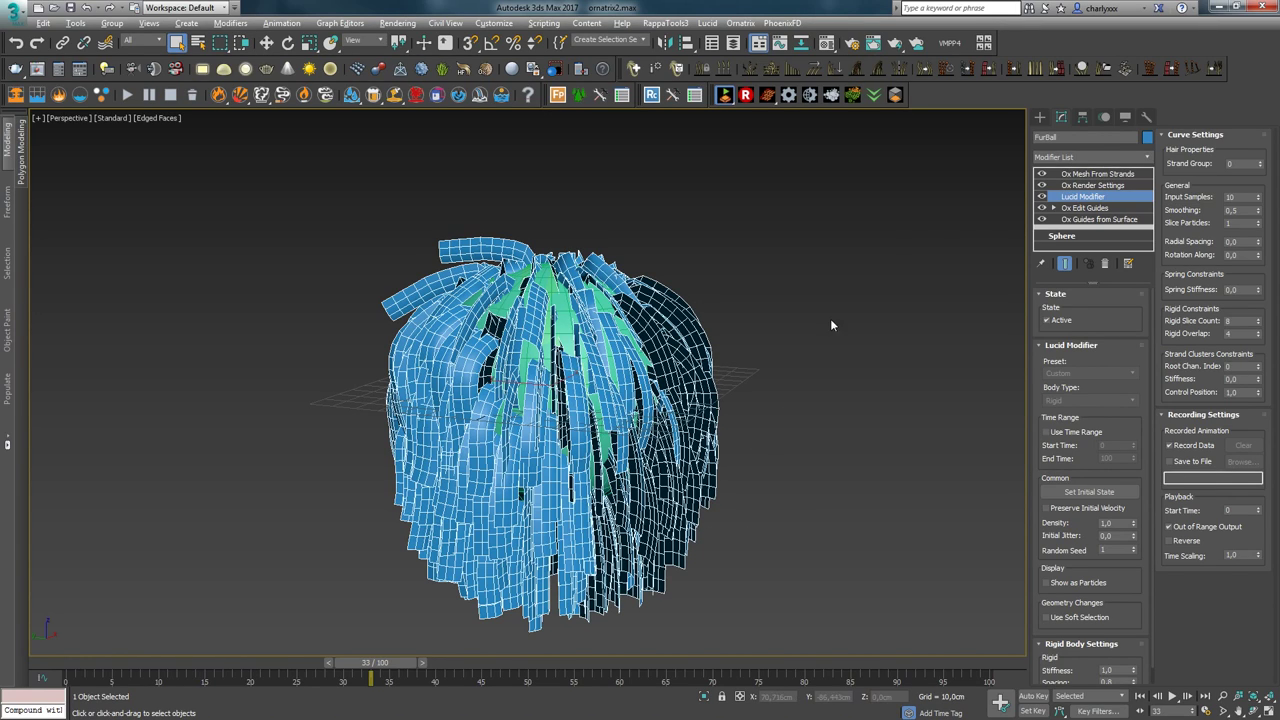
pyautogui.click(1106, 263)
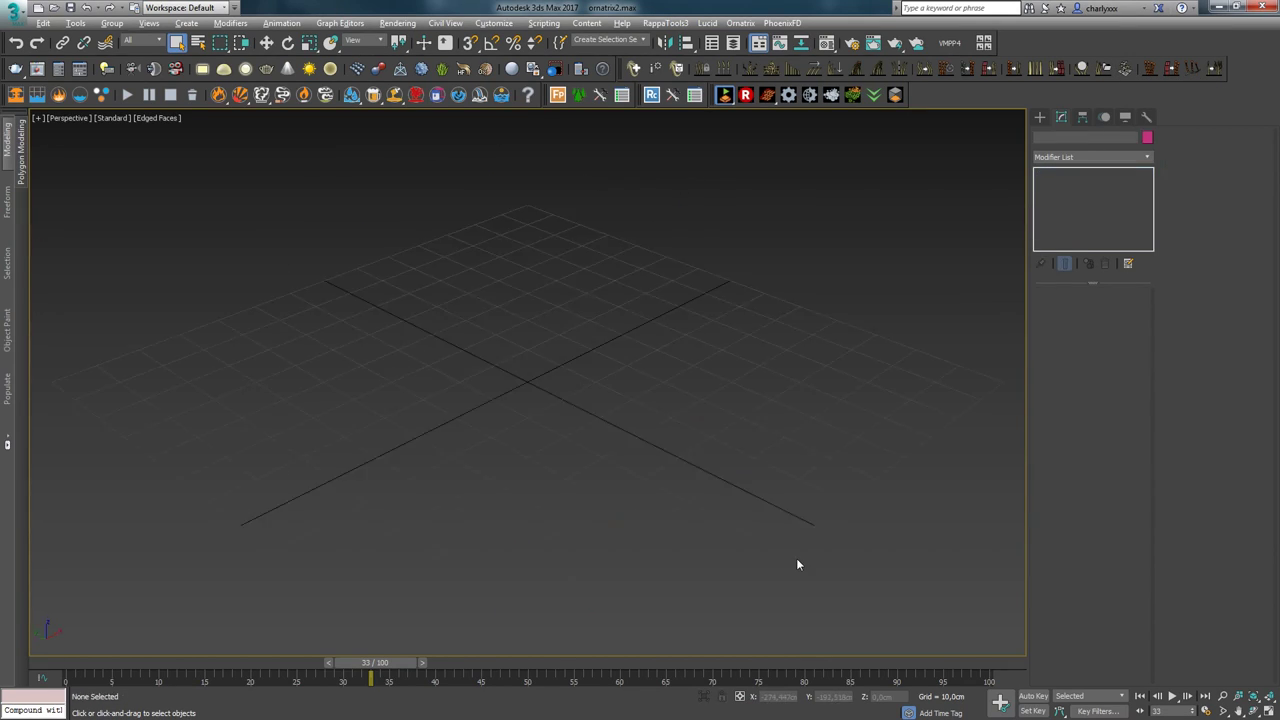
# Step: Draw a plane about 174 cm by 121 cm on the grid and grow Ornatrix hair on it from a preset
pyautogui.click(1040, 118)
pyautogui.click(1116, 254)
pyautogui.moveTo(512, 285); pyautogui.dragTo(650, 648)
pyautogui.press('w')
pyautogui.keyDown('alt'); pyautogui.moveTo(560, 550); pyautogui.dragTo(671, 332, button='middle'); pyautogui.keyUp('alt')
pyautogui.click(633, 68)
pyautogui.doubleClick(358, 200)
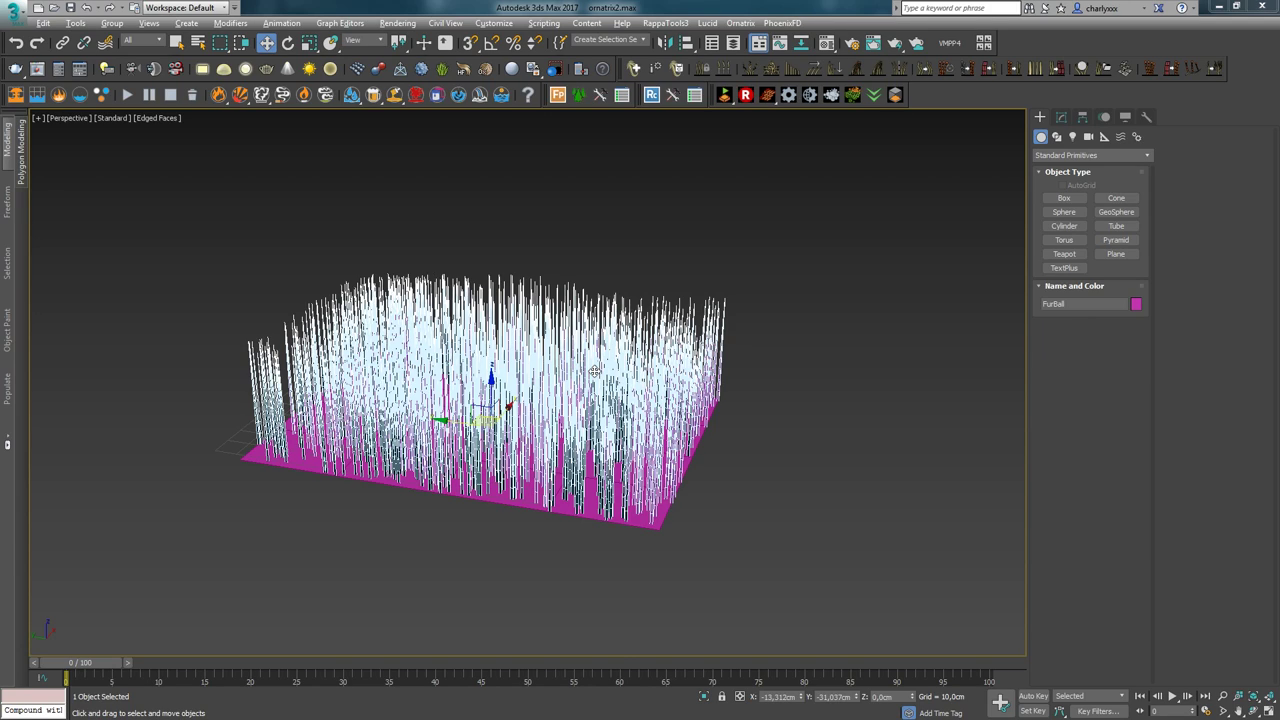
# Step: Add an Ox Hair Shells modifier directly above Ox Guides from Surface in the hair's stack
pyautogui.keyDown('alt'); pyautogui.moveTo(352, 352); pyautogui.dragTo(528, 284, button='middle'); pyautogui.keyUp('alt')
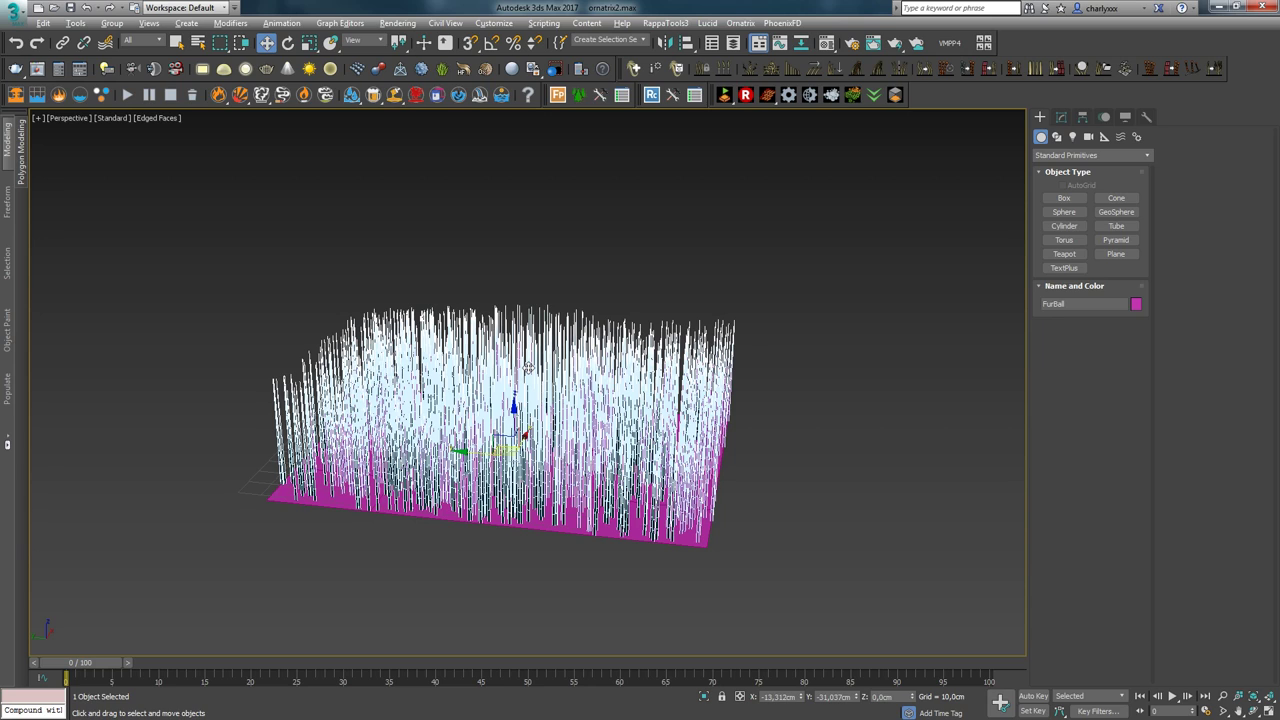
pyautogui.keyDown('alt'); pyautogui.moveTo(531, 374); pyautogui.dragTo(504, 349, button='middle'); pyautogui.keyUp('alt')
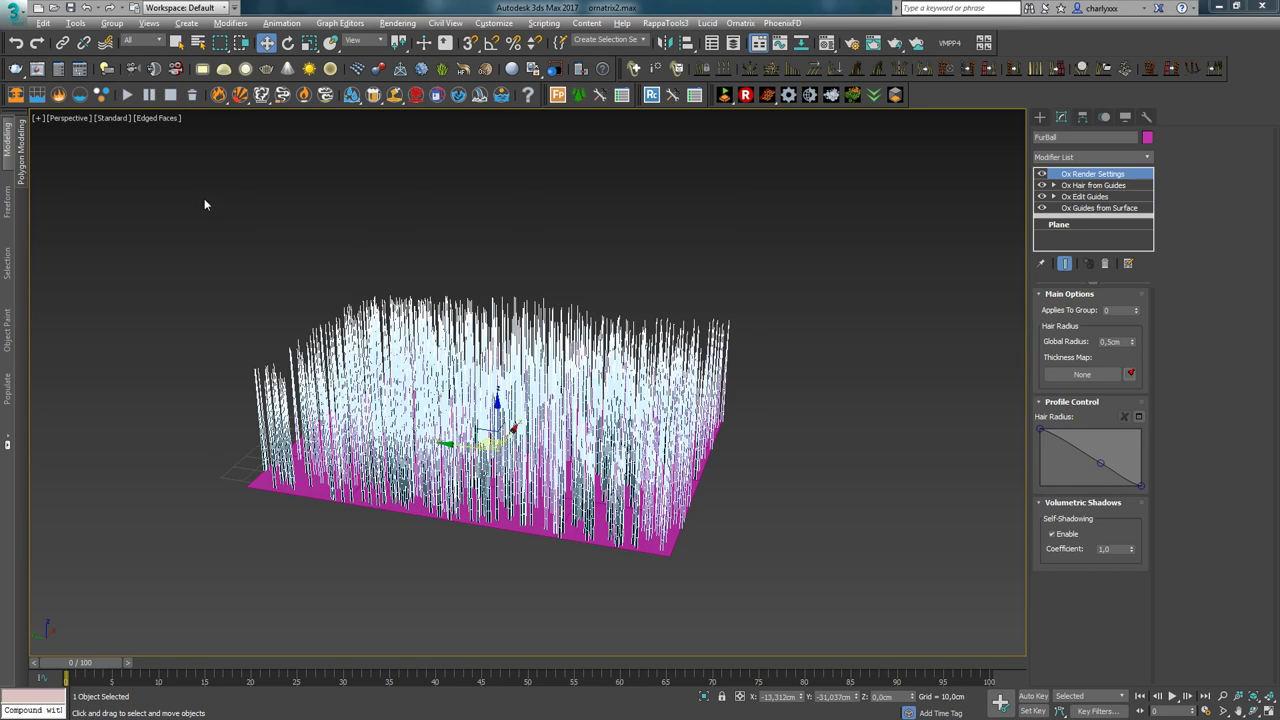
pyautogui.click(1104, 208)
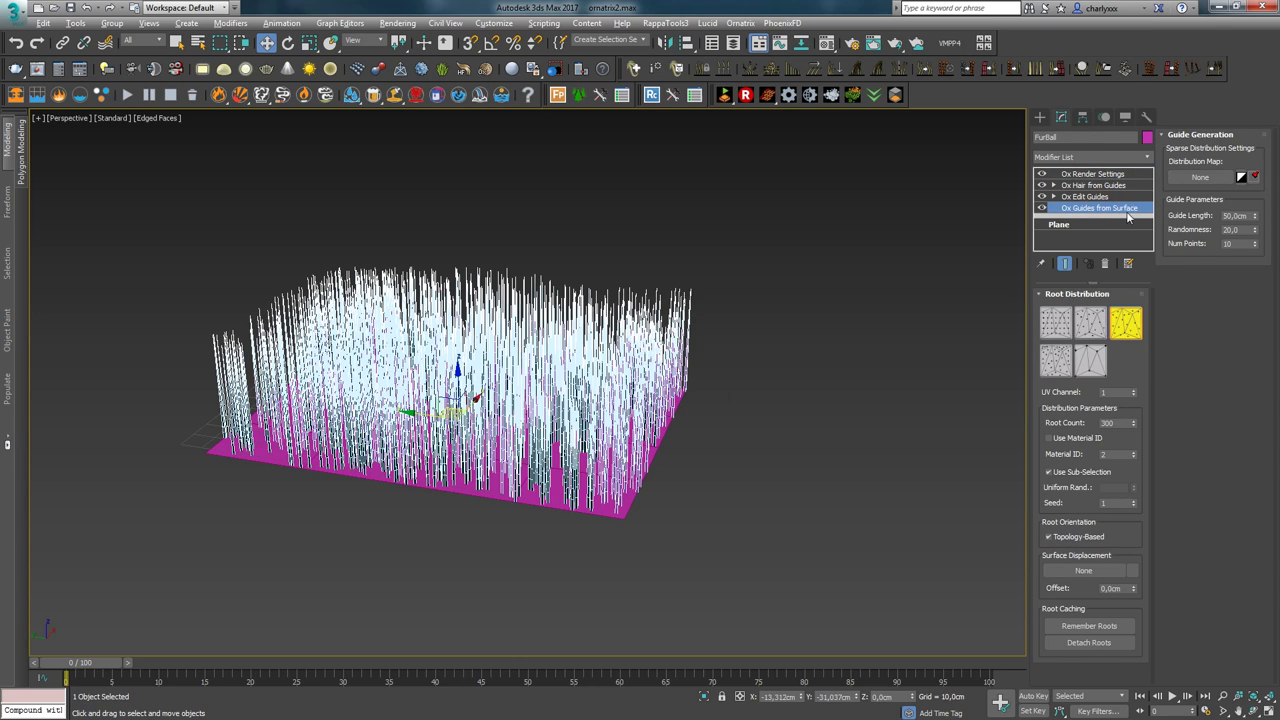
pyautogui.click(1126, 69)
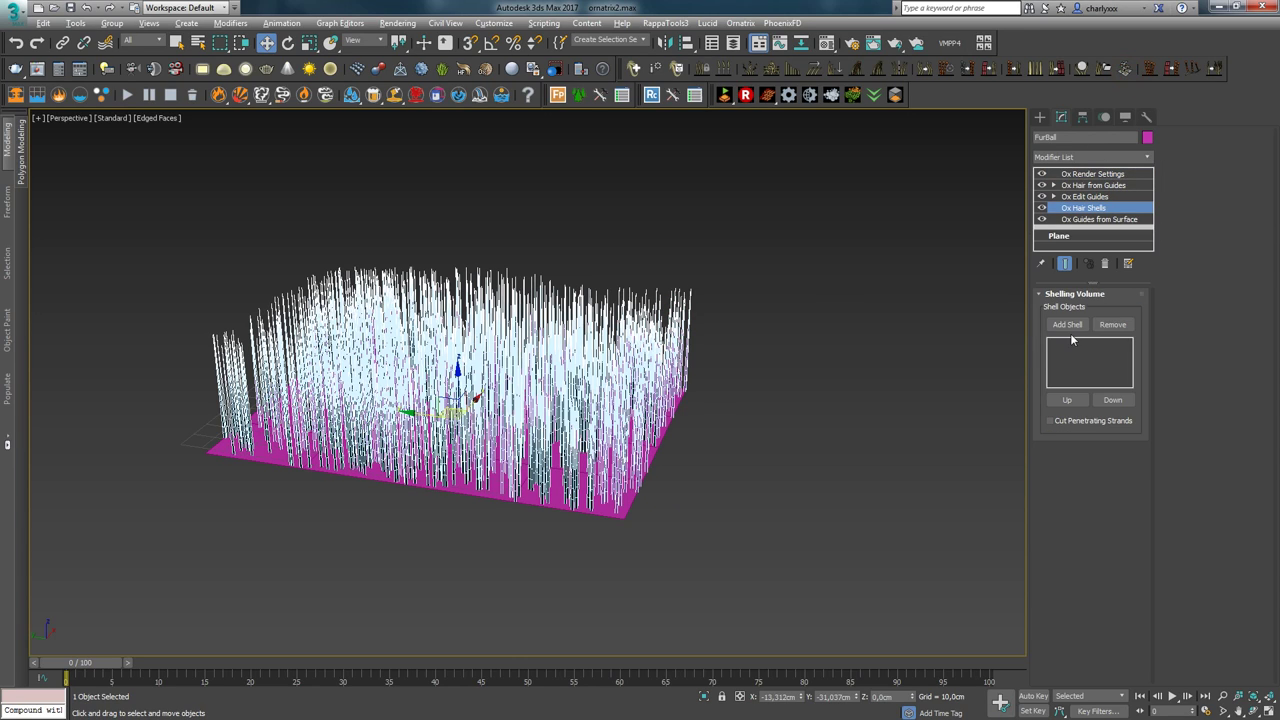
# Step: Copy the plane upward twice, placing the copies at heights of about 55 cm and 116 cm above the base
pyautogui.click(523, 475)
pyautogui.keyDown('alt'); pyautogui.moveTo(523, 474); pyautogui.dragTo(503, 458, button='middle'); pyautogui.keyUp('alt')
pyautogui.moveTo(462, 377); pyautogui.dragTo(466, 256)
pyautogui.click(643, 424)
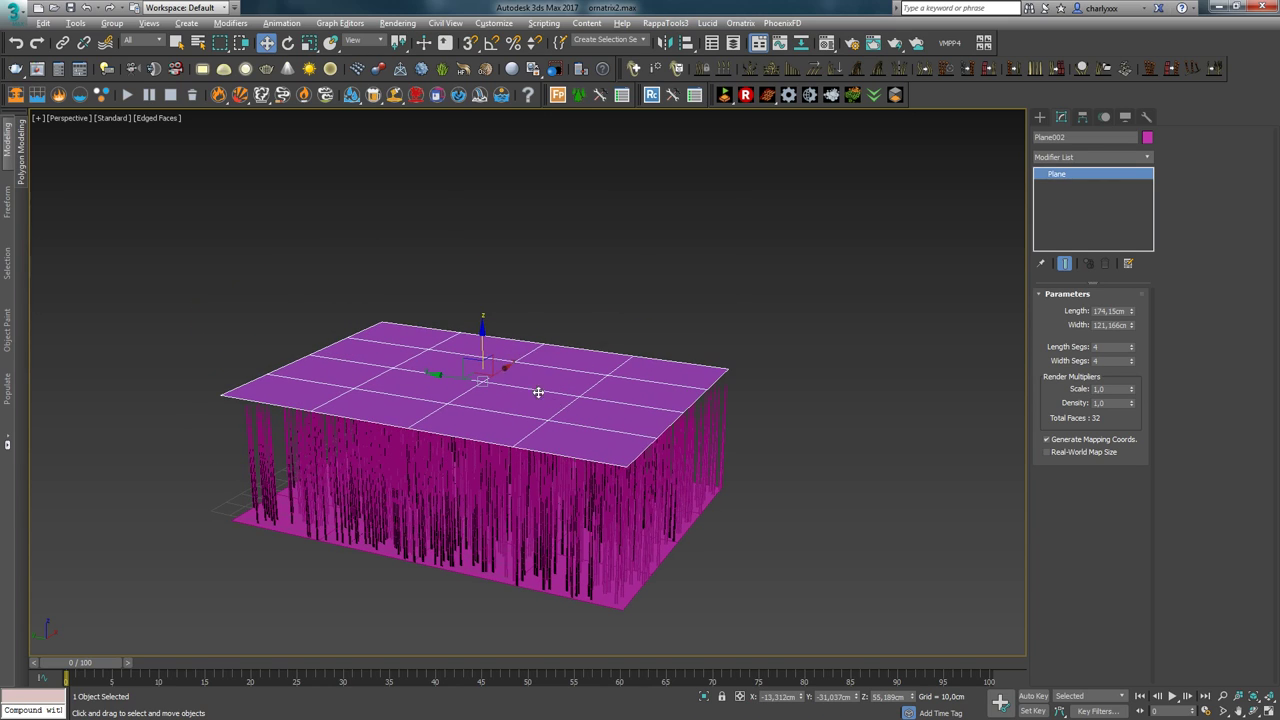
pyautogui.keyDown('shift'); pyautogui.moveTo(479, 336); pyautogui.dragTo(486, 189); pyautogui.keyUp('shift')
pyautogui.click(638, 421)
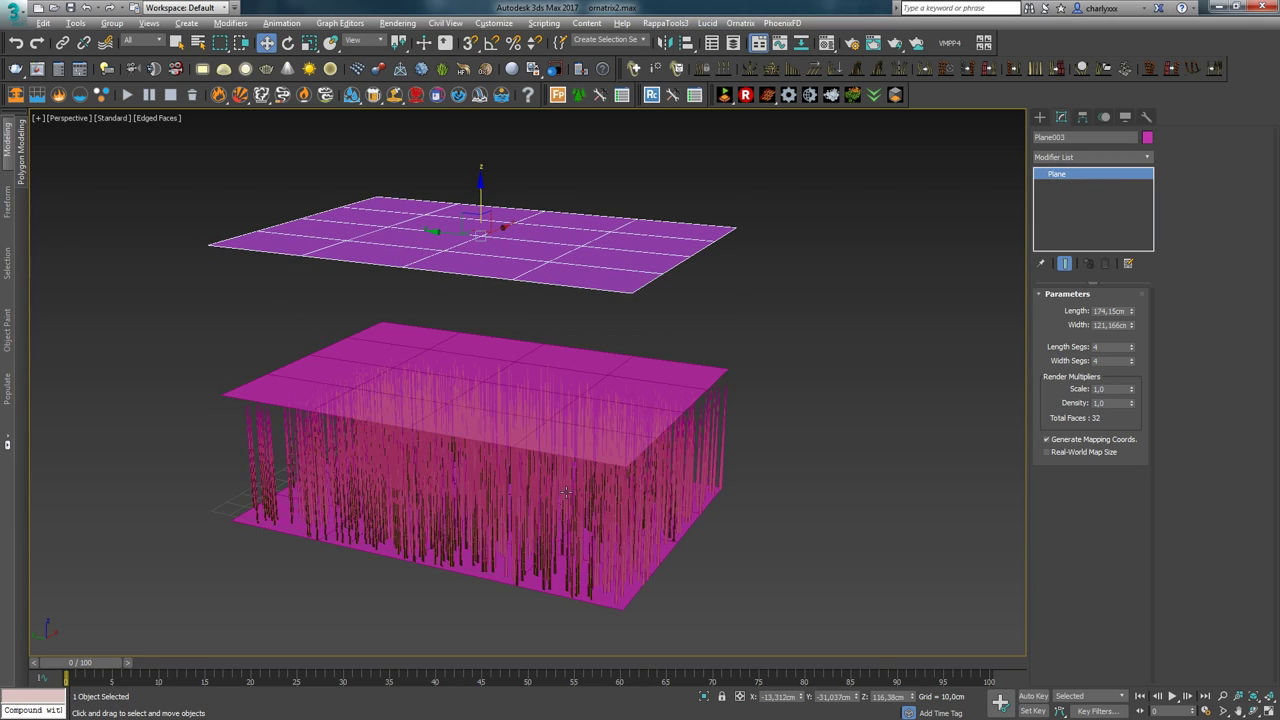
# Step: Add the lower and the upper plane copies as shell objects in the hair's Ox Hair Shells modifier
pyautogui.click(692, 503)
pyautogui.click(1098, 208)
pyautogui.click(1065, 326)
pyautogui.click(680, 371)
pyautogui.click(1069, 325)
pyautogui.click(632, 247)
# Step: Rescale the upper shell plane to reshape the strands running between the two shells
pyautogui.keyDown('alt'); pyautogui.moveTo(434, 376); pyautogui.dragTo(814, 391, button='middle'); pyautogui.keyUp('alt')
pyautogui.click(434, 229)
pyautogui.moveTo(494, 242); pyautogui.dragTo(540, 280)
pyautogui.rightClick(540, 280)
pyautogui.keyDown('alt'); pyautogui.moveTo(540, 335); pyautogui.dragTo(462, 396, button='middle'); pyautogui.keyUp('alt')
pyautogui.press('r')
pyautogui.moveTo(484, 250); pyautogui.dragTo(509, 320)
pyautogui.keyDown('alt'); pyautogui.moveTo(509, 320); pyautogui.dragTo(476, 280, button='middle'); pyautogui.keyUp('alt')
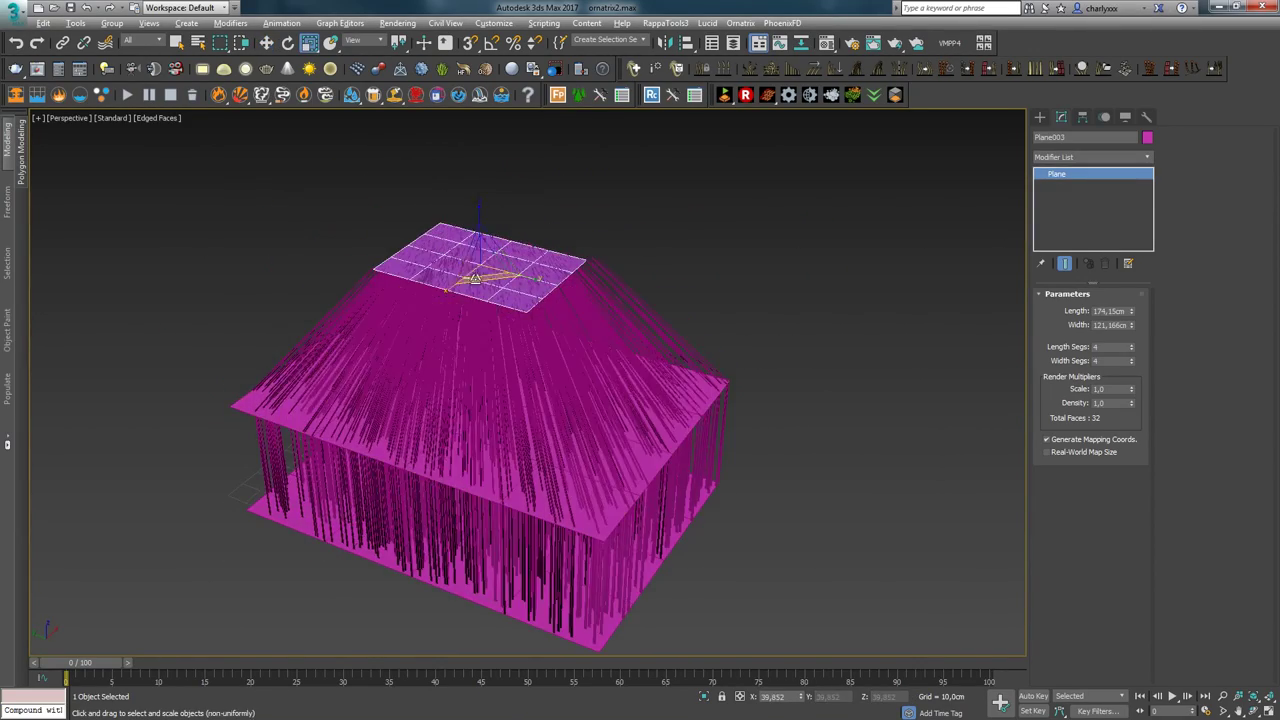
pyautogui.moveTo(476, 280); pyautogui.dragTo(480, 238)
# Step: Tilt the upper shell plane about 26 degrees around its X axis
pyautogui.press('e')
pyautogui.keyDown('alt'); pyautogui.moveTo(480, 238); pyautogui.dragTo(520, 200, button='middle'); pyautogui.keyUp('alt')
pyautogui.moveTo(518, 220)
pyautogui.mouseDown()
pyautogui.moveTo(480, 202)
pyautogui.moveTo(494, 214)
pyautogui.mouseUp()
# Step: Shrink the lower shell plane so the strands form a narrow waist between base and upper shell
pyautogui.keyDown('alt'); pyautogui.moveTo(394, 318); pyautogui.dragTo(450, 332, button='middle'); pyautogui.keyUp('alt')
pyautogui.scroll(-2, 434, 362)
pyautogui.scroll(4, 500, 400)
pyautogui.click(450, 395)
pyautogui.press('r')
pyautogui.moveTo(436, 370); pyautogui.dragTo(480, 450)
pyautogui.moveTo(480, 446)
pyautogui.keyDown('alt'); pyautogui.mouseDown(button='middle')
pyautogui.moveTo(568, 414)
pyautogui.moveTo(548, 440)
pyautogui.mouseUp(button='middle'); pyautogui.keyUp('alt')
# Step: Copy the tilted upper shell plane up and off to one side, and rotate the copy
pyautogui.click(491, 277)
pyautogui.keyDown('alt'); pyautogui.moveTo(491, 277); pyautogui.dragTo(525, 230, button='middle'); pyautogui.keyUp('alt')
pyautogui.press('w')
pyautogui.keyDown('shift'); pyautogui.moveTo(468, 320); pyautogui.dragTo(301, 209); pyautogui.keyUp('shift')
pyautogui.click(632, 425)
pyautogui.press('e')
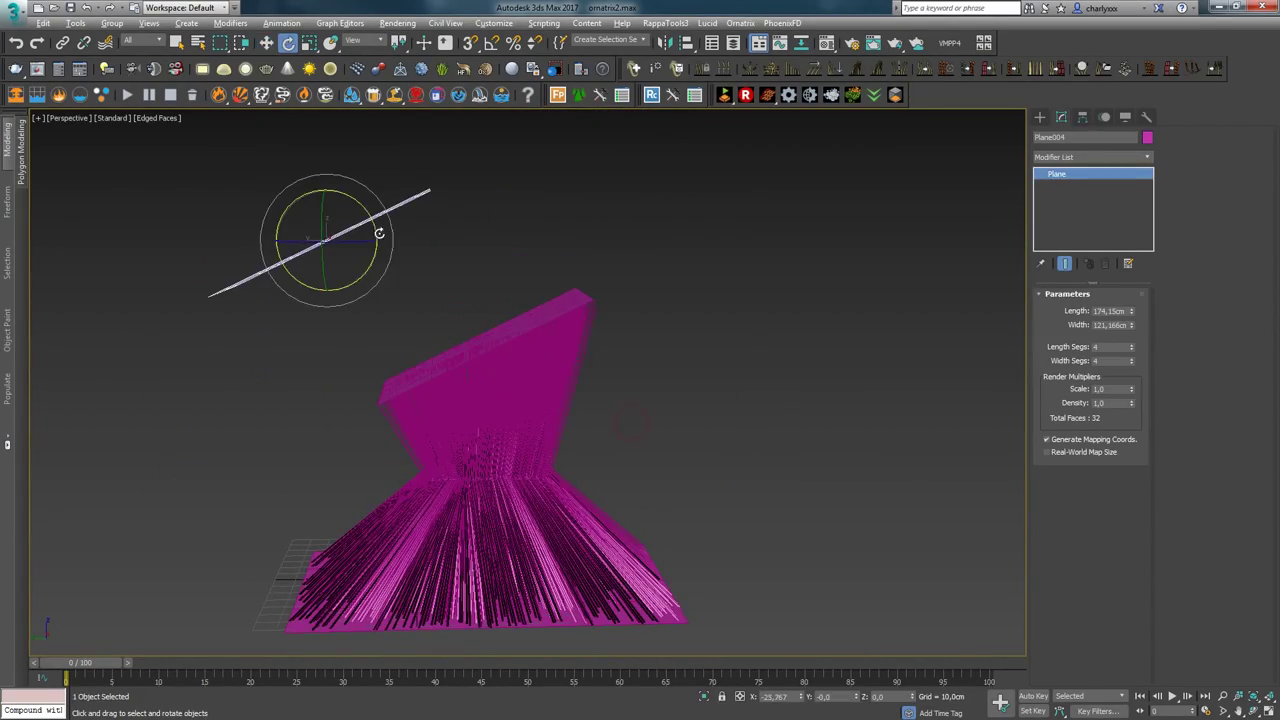
pyautogui.moveTo(379, 233); pyautogui.dragTo(376, 190)
pyautogui.keyDown('alt'); pyautogui.moveTo(376, 190); pyautogui.dragTo(446, 270, button='middle'); pyautogui.keyUp('alt')
# Step: Add the newest plane copy as the third shell object in the hair's Ox Hair Shells modifier
pyautogui.click(465, 435)
pyautogui.click(1084, 208)
pyautogui.click(1066, 325)
pyautogui.click(340, 240)
# Step: Scale down the third shell plane to narrow the end of the hair
pyautogui.press('w')
pyautogui.click(405, 265)
pyautogui.press('r')
pyautogui.moveTo(391, 332); pyautogui.dragTo(412, 402)
pyautogui.keyDown('alt'); pyautogui.moveTo(430, 330); pyautogui.dragTo(470, 330, button='middle'); pyautogui.keyUp('alt')
pyautogui.press('w')
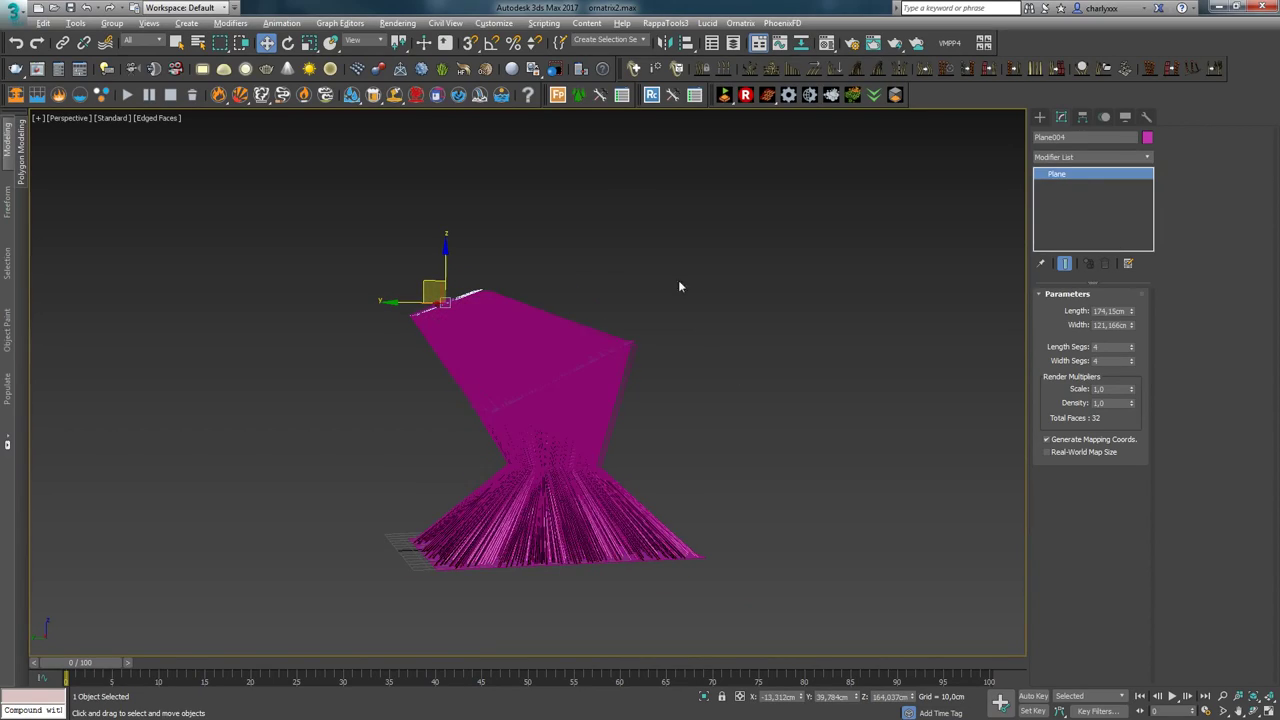
# Step: Enable Cut Penetrating Strands in the hair's Ox Hair Shells modifier
pyautogui.click(543, 331)
pyautogui.click(1084, 207)
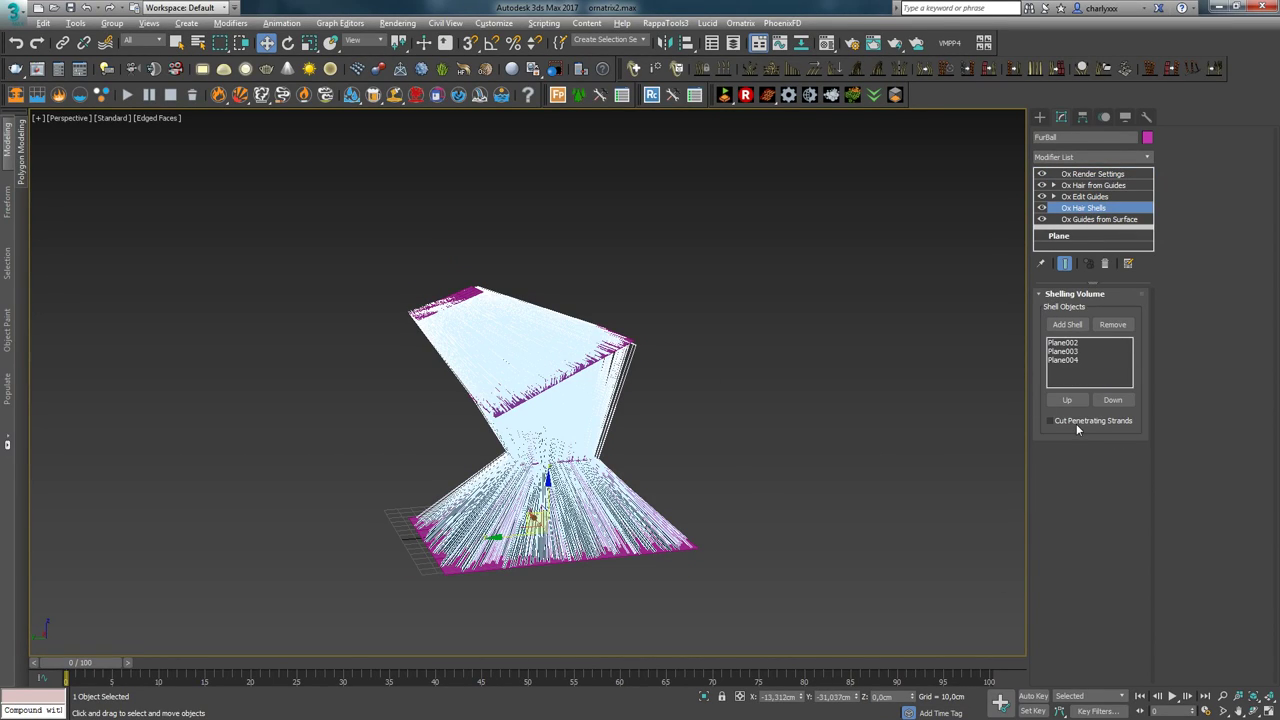
pyautogui.moveTo(746, 494); pyautogui.dragTo(729, 483, button='middle')
pyautogui.keyDown('alt'); pyautogui.moveTo(549, 375); pyautogui.dragTo(560, 425, button='middle'); pyautogui.keyUp('alt')
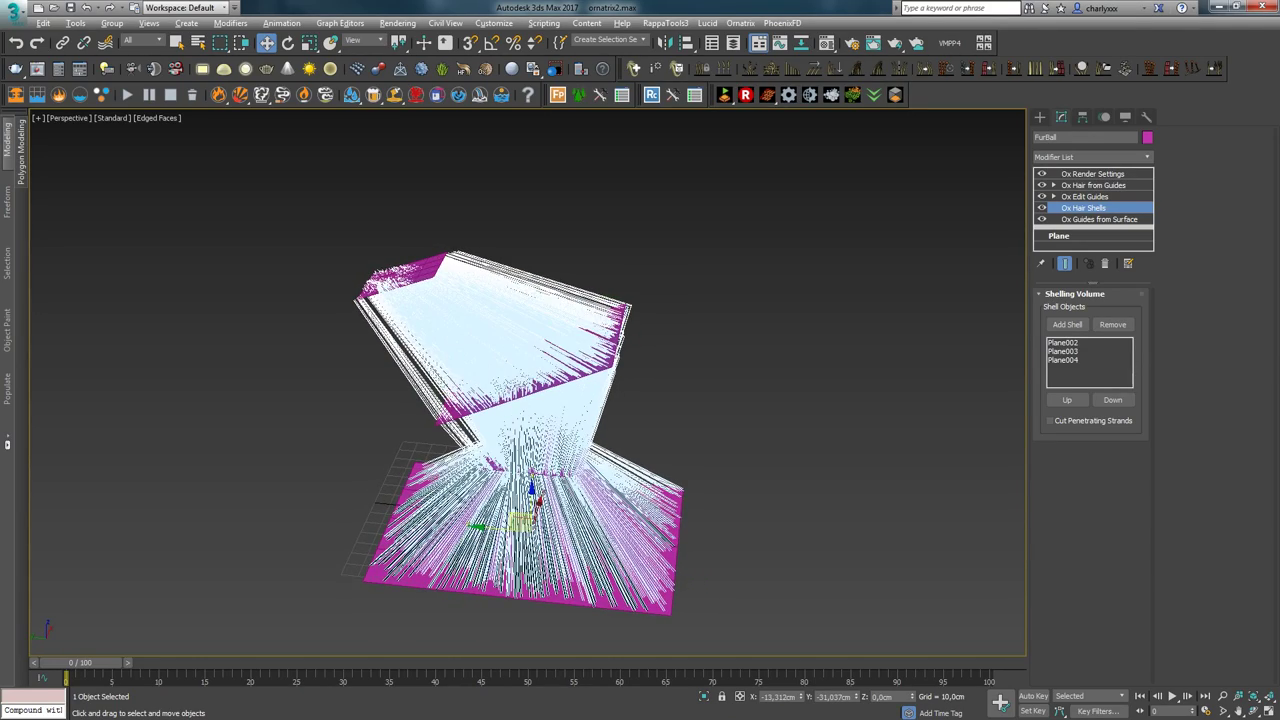
pyautogui.click(1050, 421)
pyautogui.scroll(3, 789, 366)
pyautogui.moveTo(328, 316); pyautogui.dragTo(459, 349, button='middle')
pyautogui.scroll(3, 490, 236)
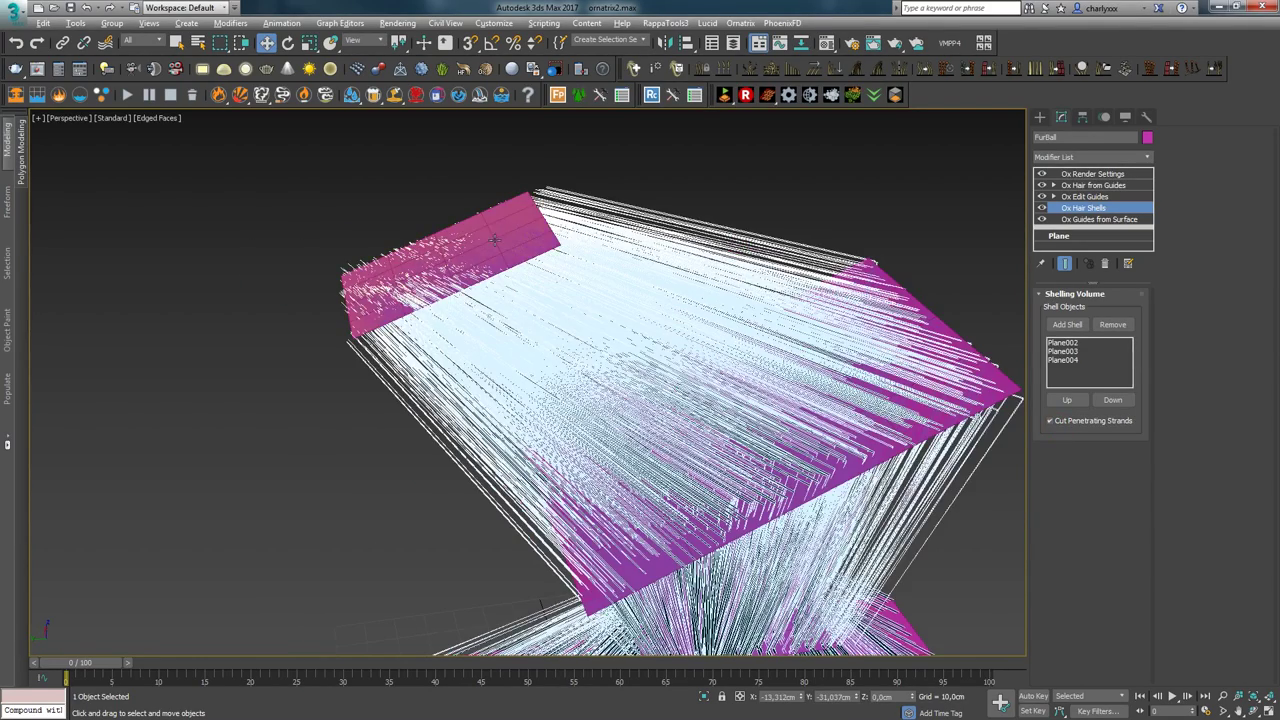
# Step: Make one copy of the end shell plane rotated about 56 degrees around its X axis
pyautogui.click(482, 241)
pyautogui.keyDown('alt'); pyautogui.moveTo(477, 246); pyautogui.dragTo(457, 235, button='middle'); pyautogui.keyUp('alt')
pyautogui.press('e')
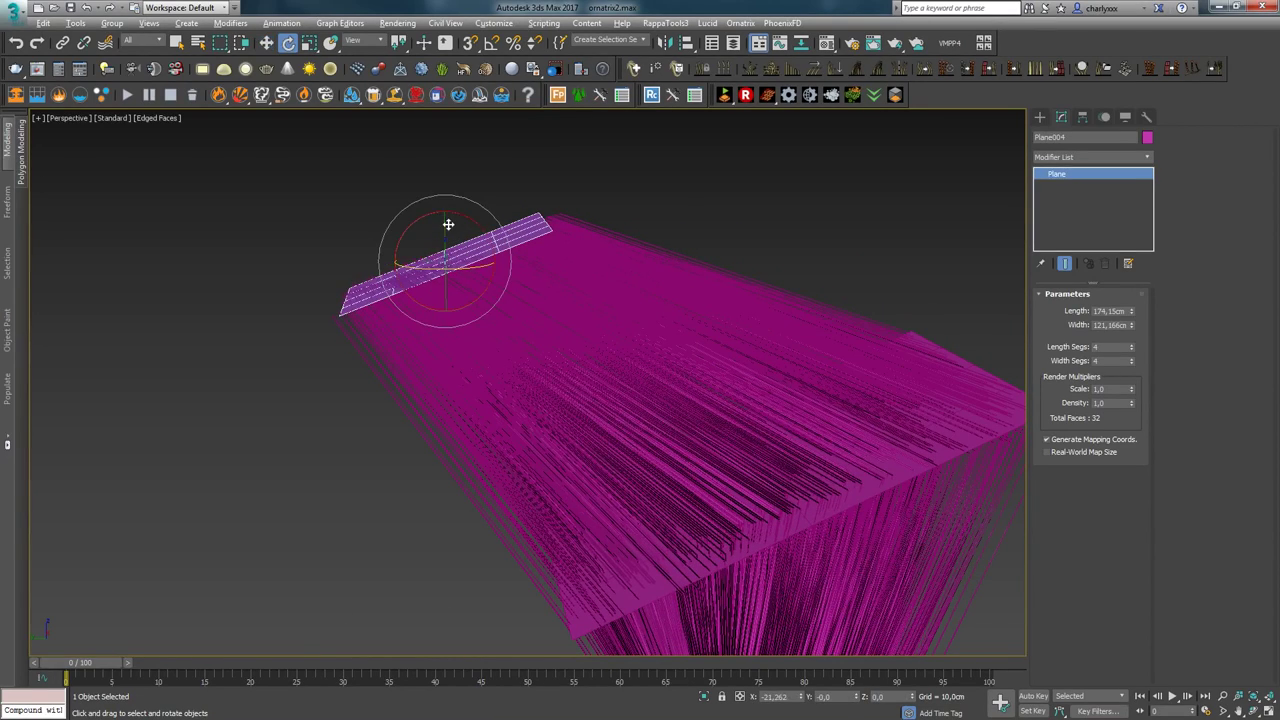
pyautogui.moveTo(420, 214); pyautogui.dragTo(345, 236)
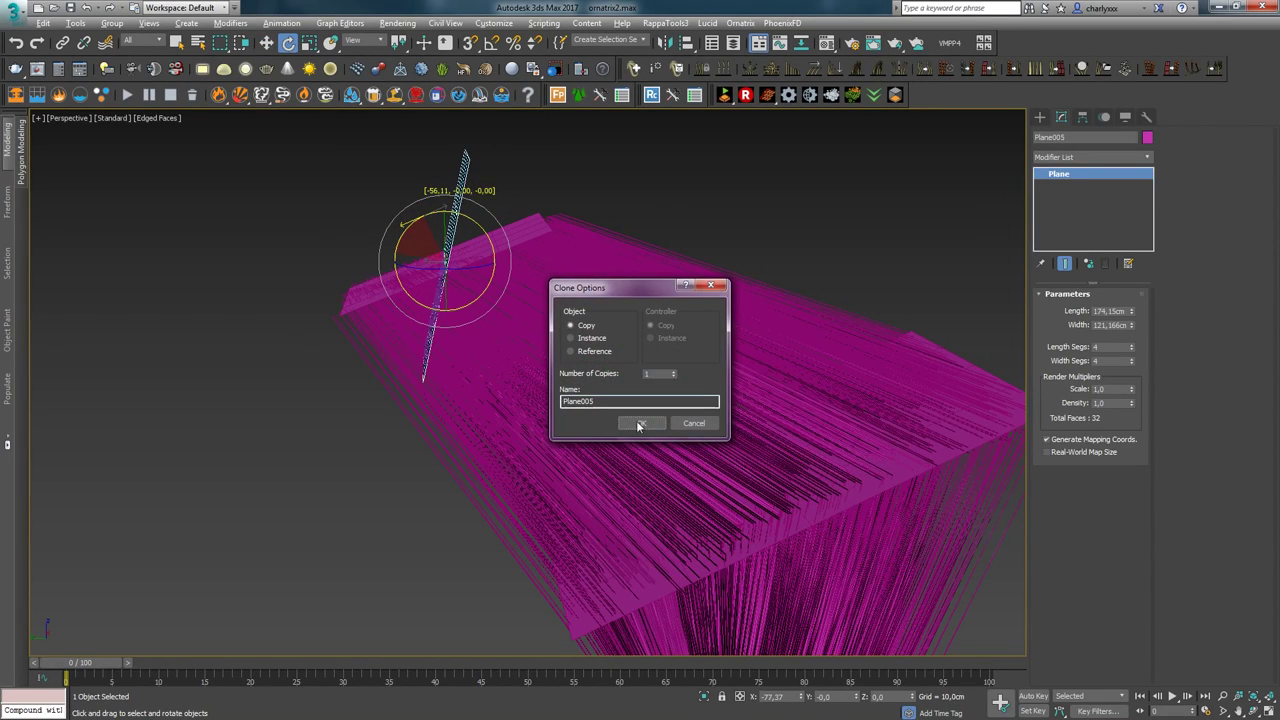
pyautogui.click(638, 425)
# Step: Add the rotated plane copy as the fourth shell object in the hair's Ox Hair Shells modifier
pyautogui.click(605, 247)
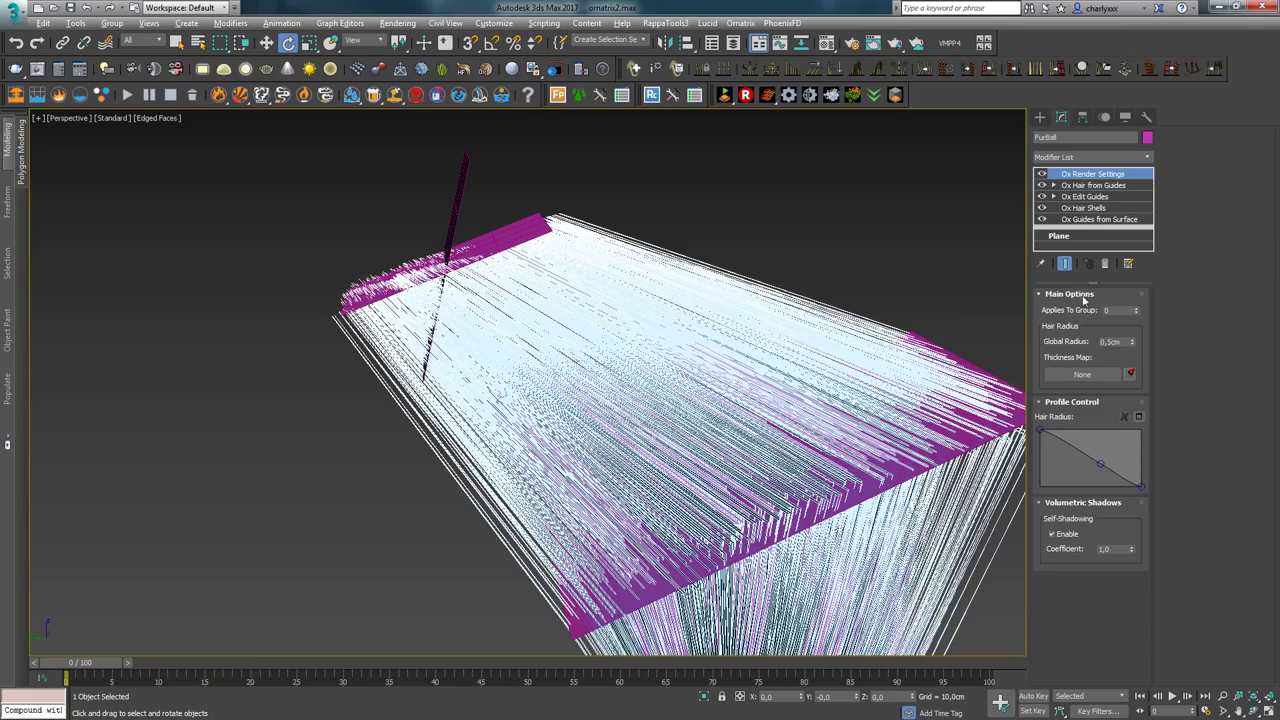
pyautogui.click(1090, 197)
pyautogui.click(1090, 207)
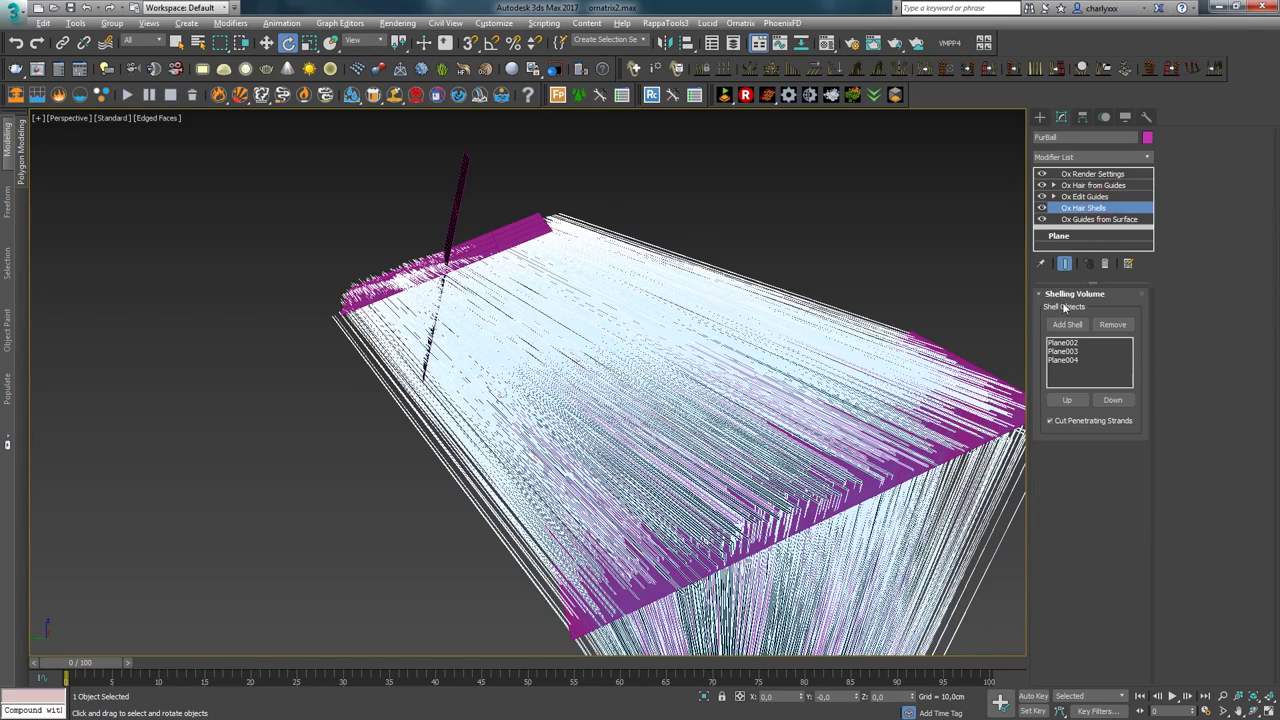
pyautogui.click(1060, 324)
pyautogui.click(452, 208)
pyautogui.press('w')
pyautogui.keyDown('alt'); pyautogui.moveTo(401, 283); pyautogui.dragTo(322, 275, button='middle'); pyautogui.keyUp('alt')
# Step: Compare the strands with Cut Penetrating Strands off and on, and leave the option disabled
pyautogui.click(1061, 423)
pyautogui.click(1061, 423)
pyautogui.keyDown('alt'); pyautogui.moveTo(800, 400); pyautogui.dragTo(750, 395, button='middle'); pyautogui.keyUp('alt')
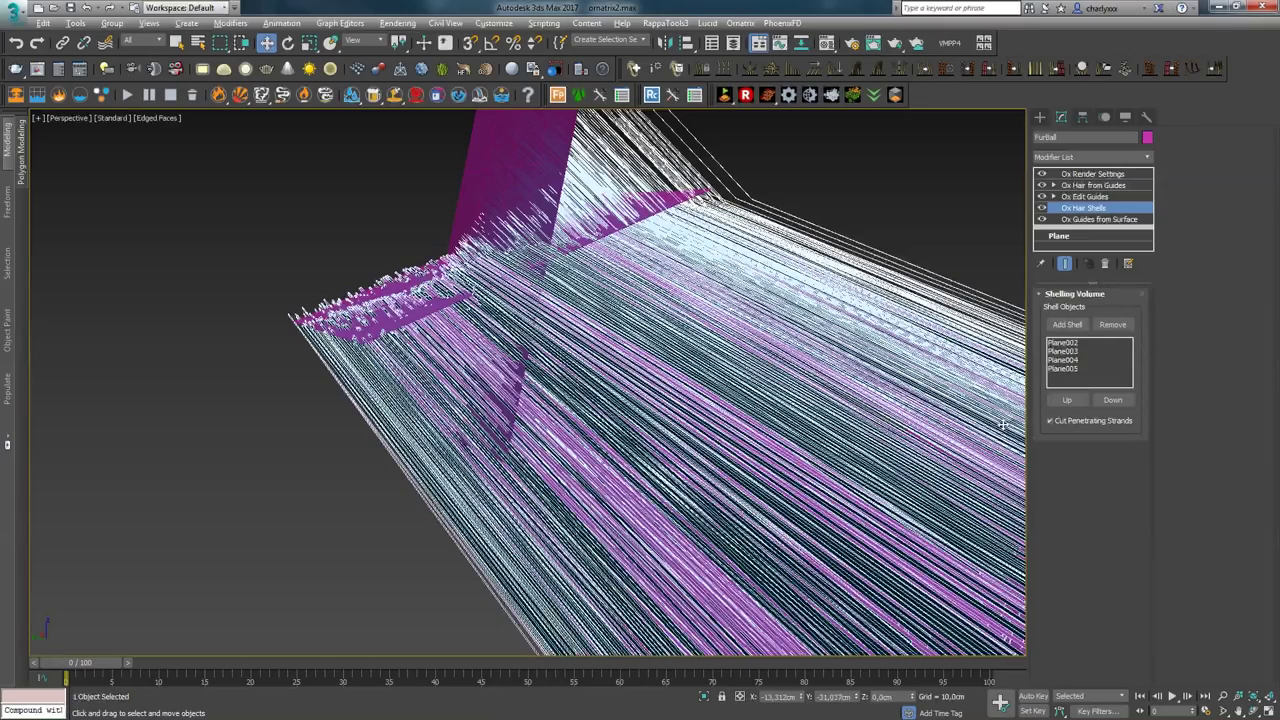
pyautogui.click(1049, 421)
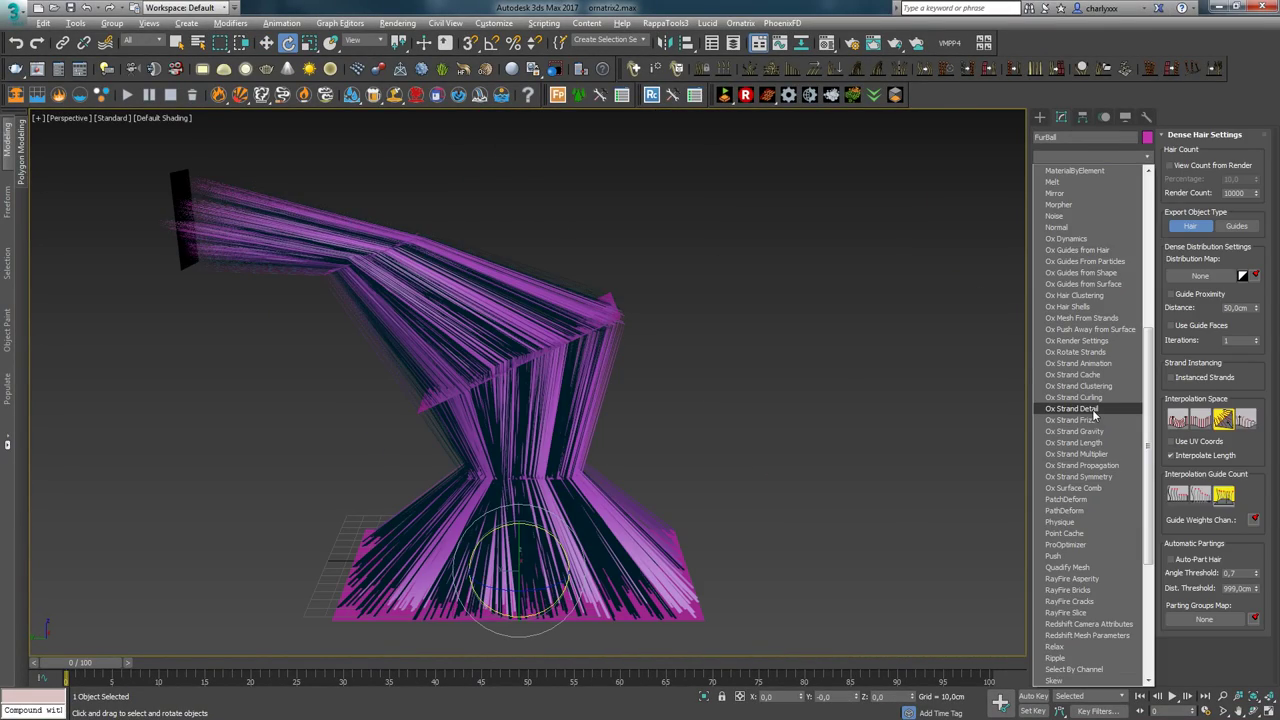
# Step: Add an Ox Strand Detail modifier above Ox Hair from Guides and set its viewport segments to 9
pyautogui.click(1090, 408)
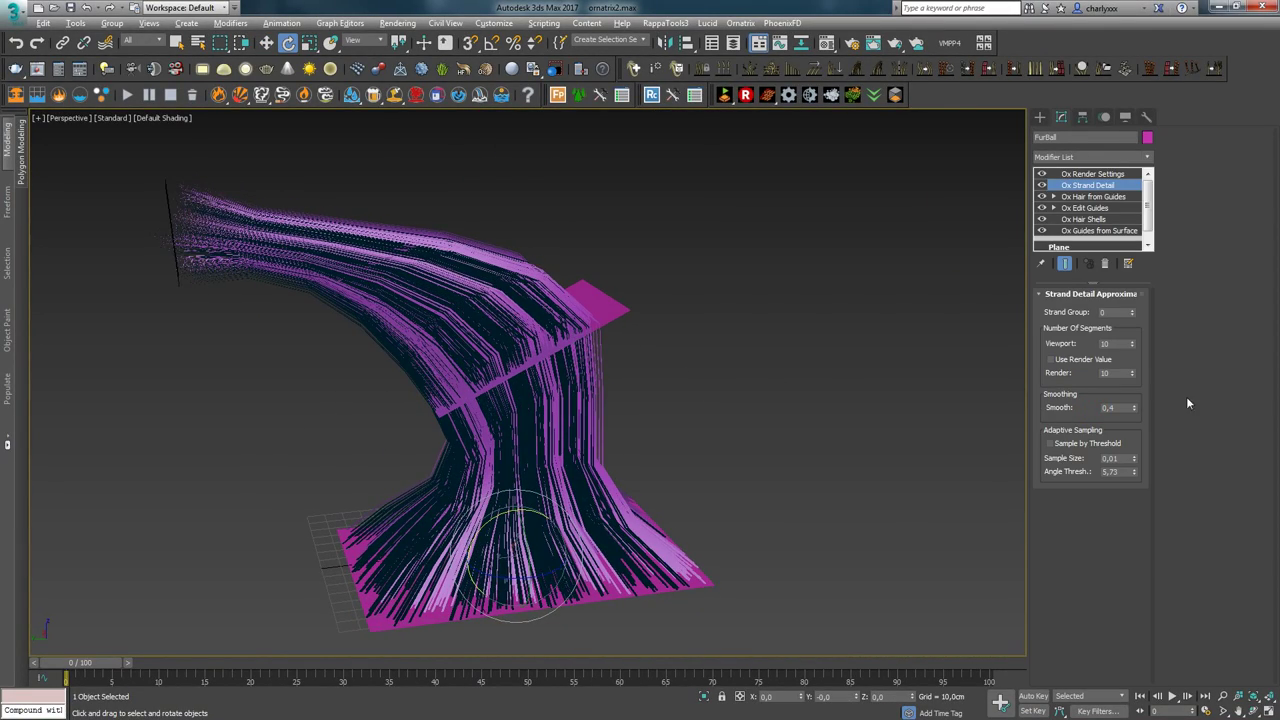
pyautogui.moveTo(1132, 344)
pyautogui.mouseDown()
pyautogui.moveTo(1131, 332)
pyautogui.moveTo(1131, 346)
pyautogui.mouseUp()
pyautogui.click(1131, 342)
pyautogui.click(1131, 342)
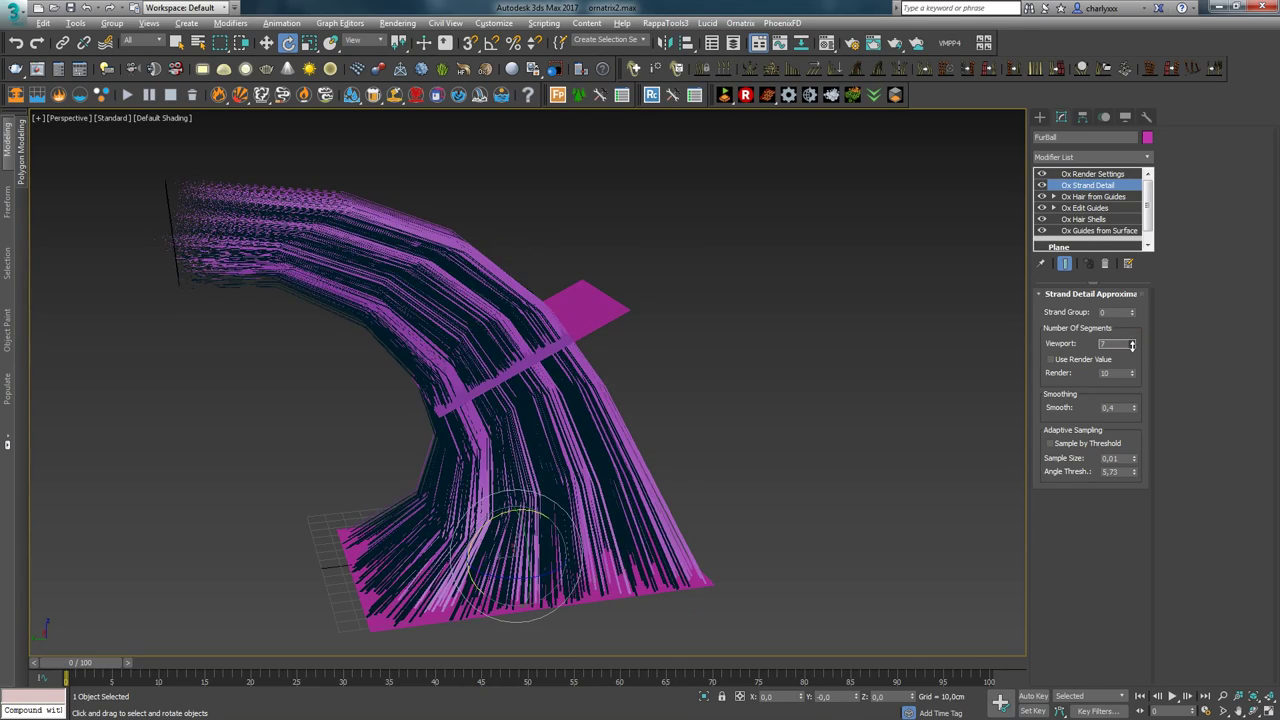
pyautogui.moveTo(612, 362)
pyautogui.keyDown('alt'); pyautogui.mouseDown(button='middle')
pyautogui.moveTo(457, 389)
pyautogui.moveTo(617, 346)
pyautogui.moveTo(590, 350)
pyautogui.mouseUp(button='middle'); pyautogui.keyUp('alt')
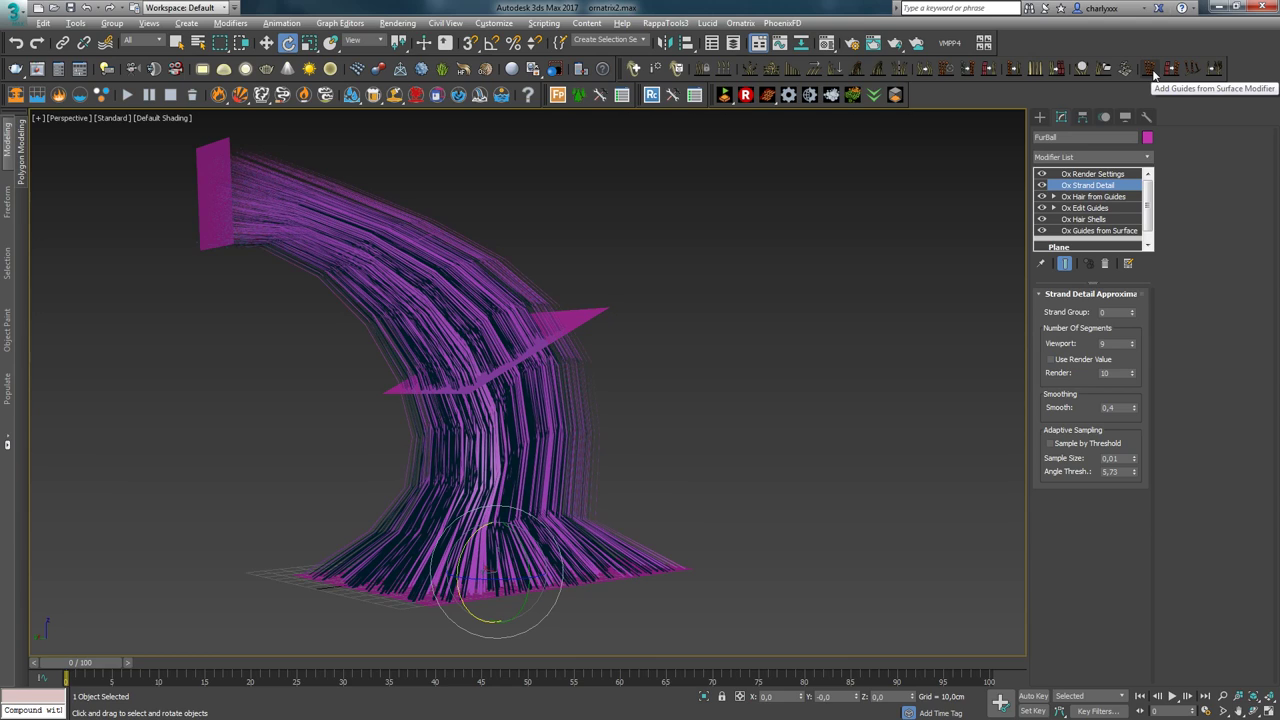
# Step: Delete the hair object together with all its shell planes and switch to the top view
pyautogui.click(1096, 231)
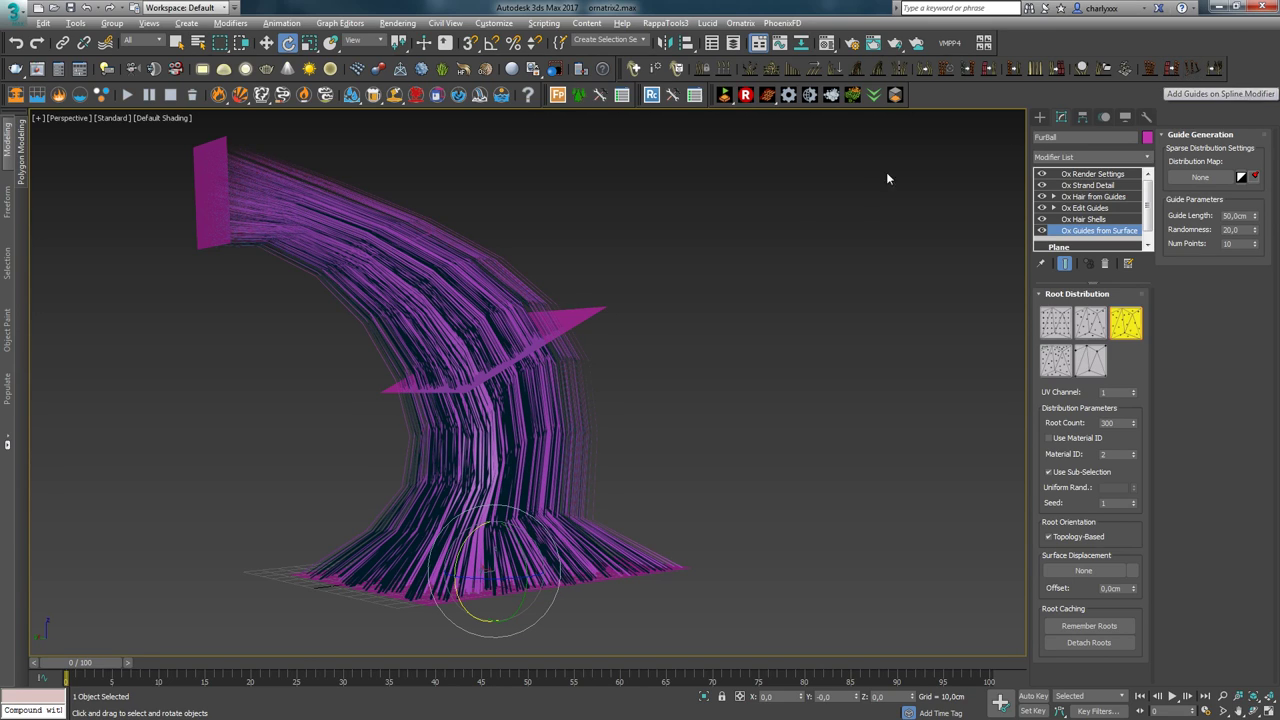
pyautogui.scroll(-4, 777, 203)
pyautogui.keyDown('alt'); pyautogui.moveTo(777, 203); pyautogui.dragTo(652, 270, button='middle'); pyautogui.keyUp('alt')
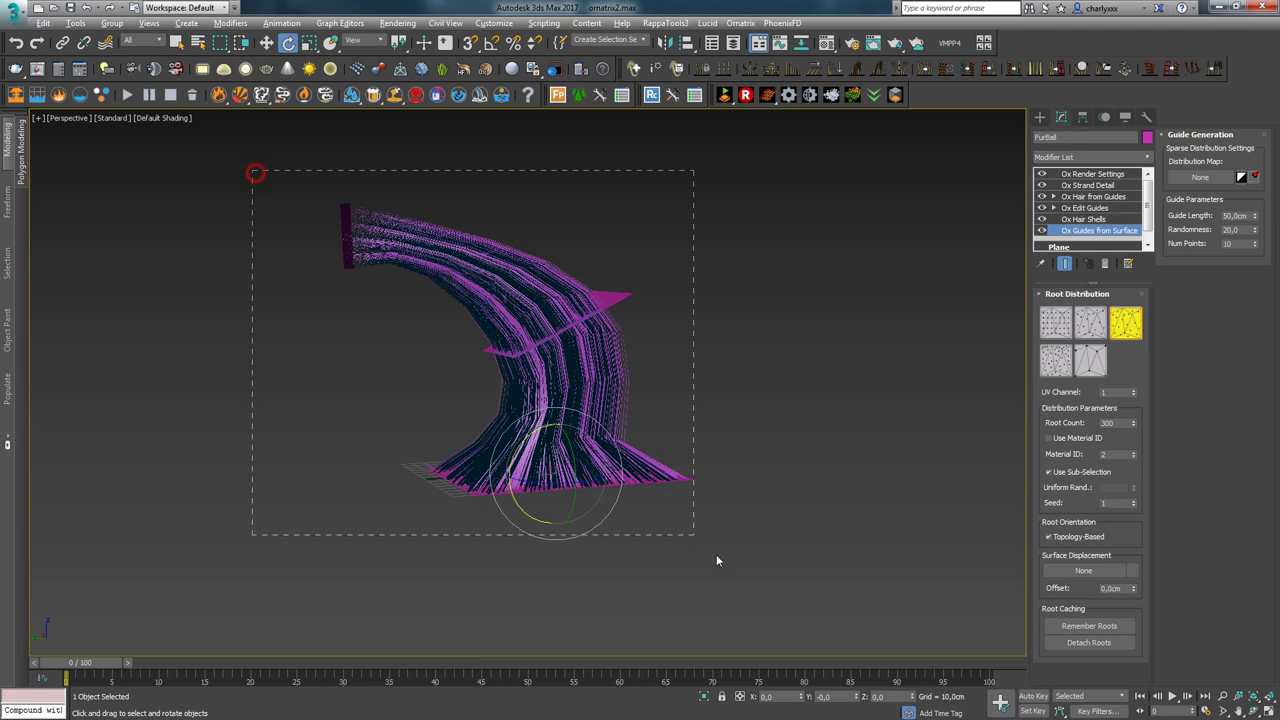
pyautogui.click(698, 525)
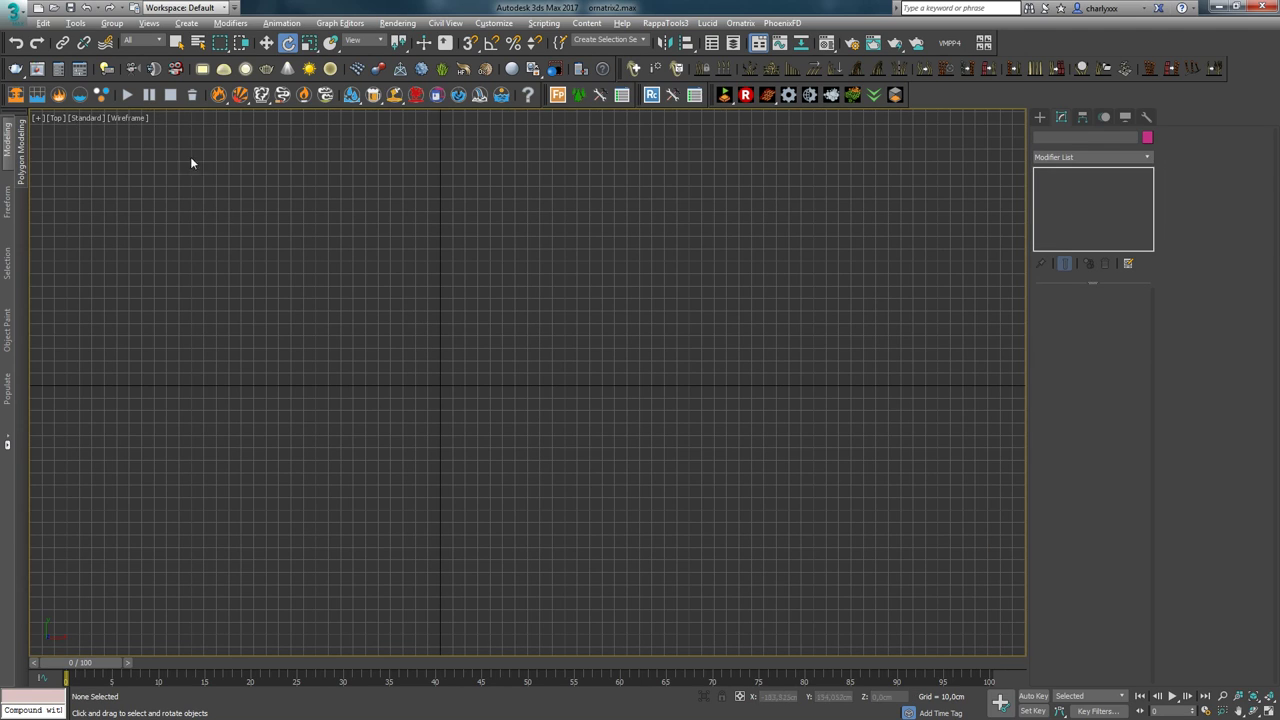
# Step: Draw a curved line in the top view and add an Ox Guides on Spline modifier to it
pyautogui.click(186, 22)
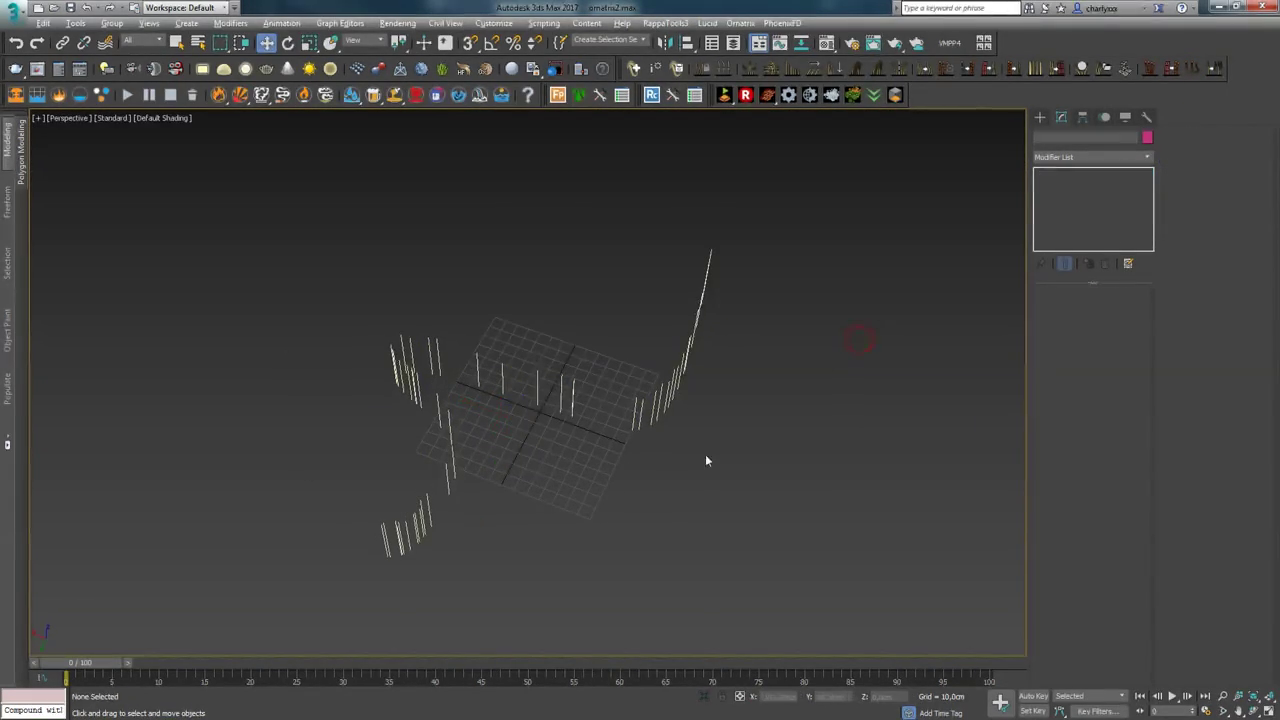
pyautogui.click(1052, 186)
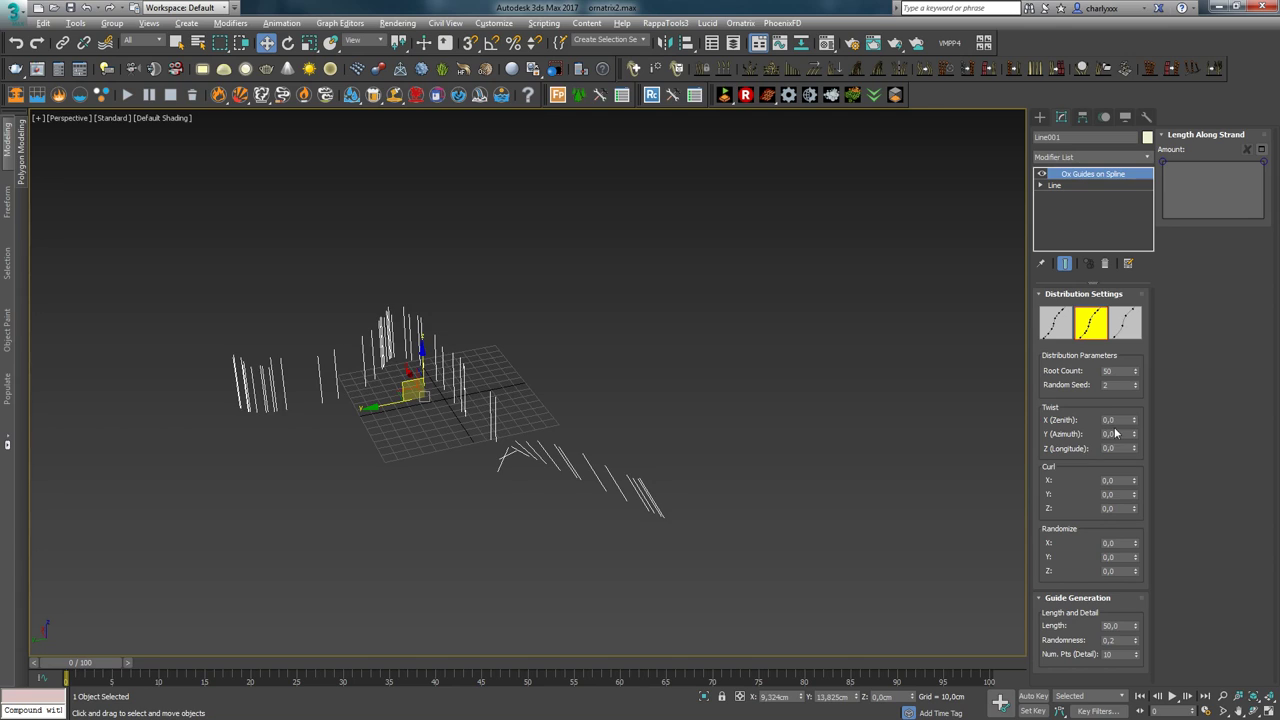
# Step: Set the spline guides' twist to X 0.83, Y 0.82 and Z 0.4, X curl to -0.55 and length to 83
pyautogui.moveTo(1134, 420); pyautogui.dragTo(1124, 365)
pyautogui.moveTo(1134, 434); pyautogui.dragTo(1136, 379)
pyautogui.moveTo(1134, 448); pyautogui.dragTo(1146, 421)
pyautogui.moveTo(1134, 480); pyautogui.dragTo(1104, 516)
pyautogui.moveTo(1135, 626); pyautogui.dragTo(1135, 593)
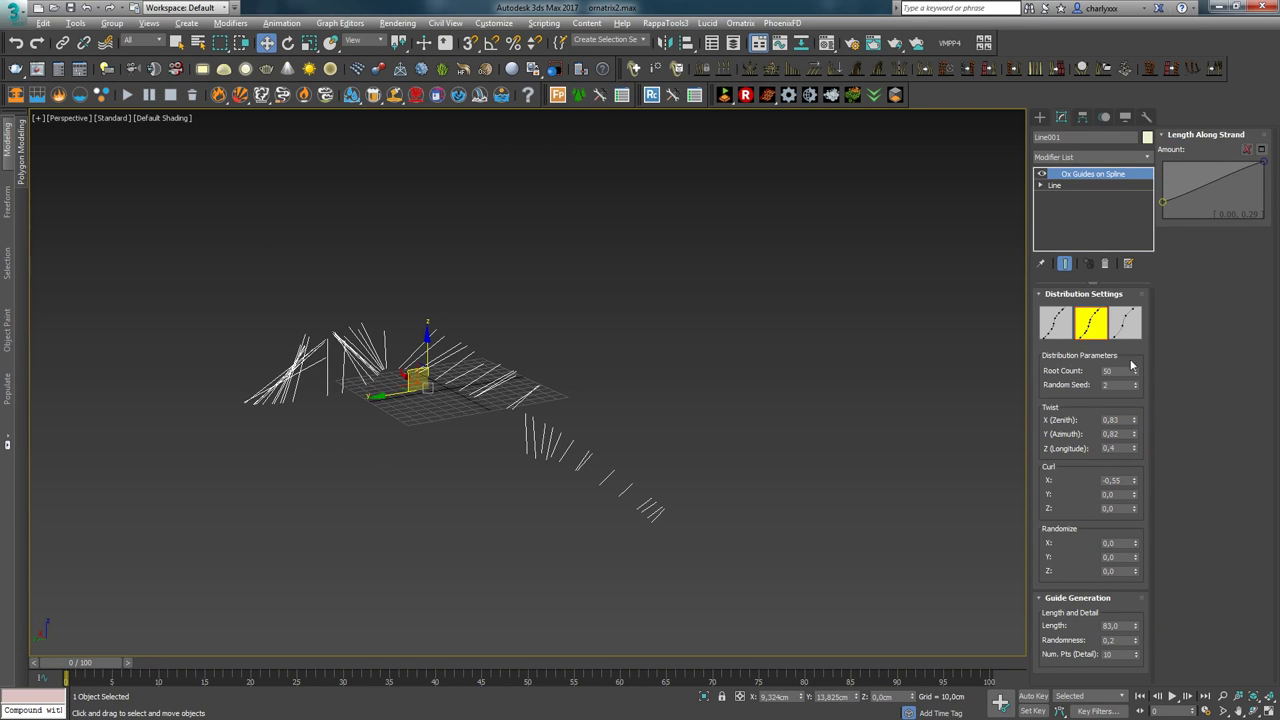
# Step: Delete the line along with its Ox Guides on Spline modifier and switch to the top view
pyautogui.click(1105, 263)
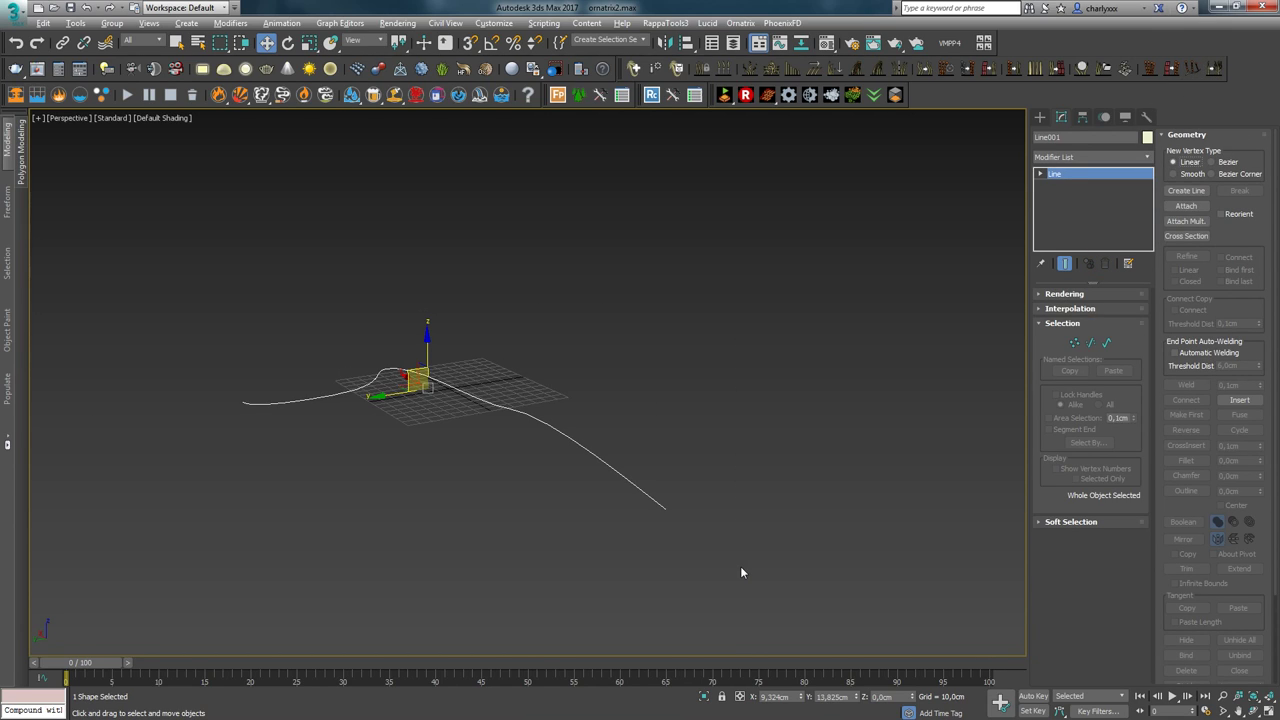
pyautogui.click(686, 418)
pyautogui.moveTo(222, 401); pyautogui.dragTo(839, 627)
pyautogui.press('Delete')
pyautogui.hotkey('ctrl', 'z')
pyautogui.click(648, 403)
pyautogui.hotkey('ctrl', 'z')
pyautogui.hotkey('ctrl', 'z')
pyautogui.keyDown('alt'); pyautogui.moveTo(352, 306); pyautogui.dragTo(443, 373, button='middle'); pyautogui.keyUp('alt')
pyautogui.press('t')
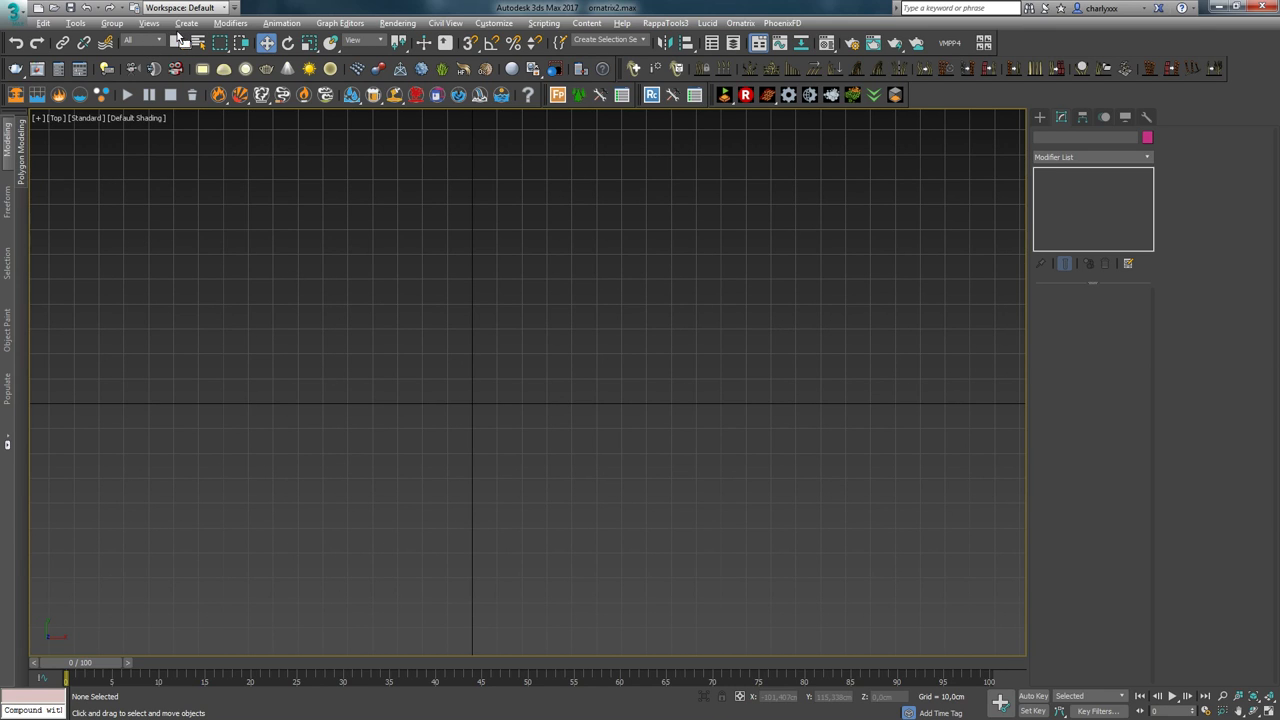
# Step: Draw a wavy four-point line upward along the middle of the top view with Bezier curvature at its points
pyautogui.click(186, 24)
pyautogui.moveTo(203, 177)
pyautogui.click(115, 179)
pyautogui.click(453, 618)
pyautogui.moveTo(465, 370); pyautogui.dragTo(482, 341)
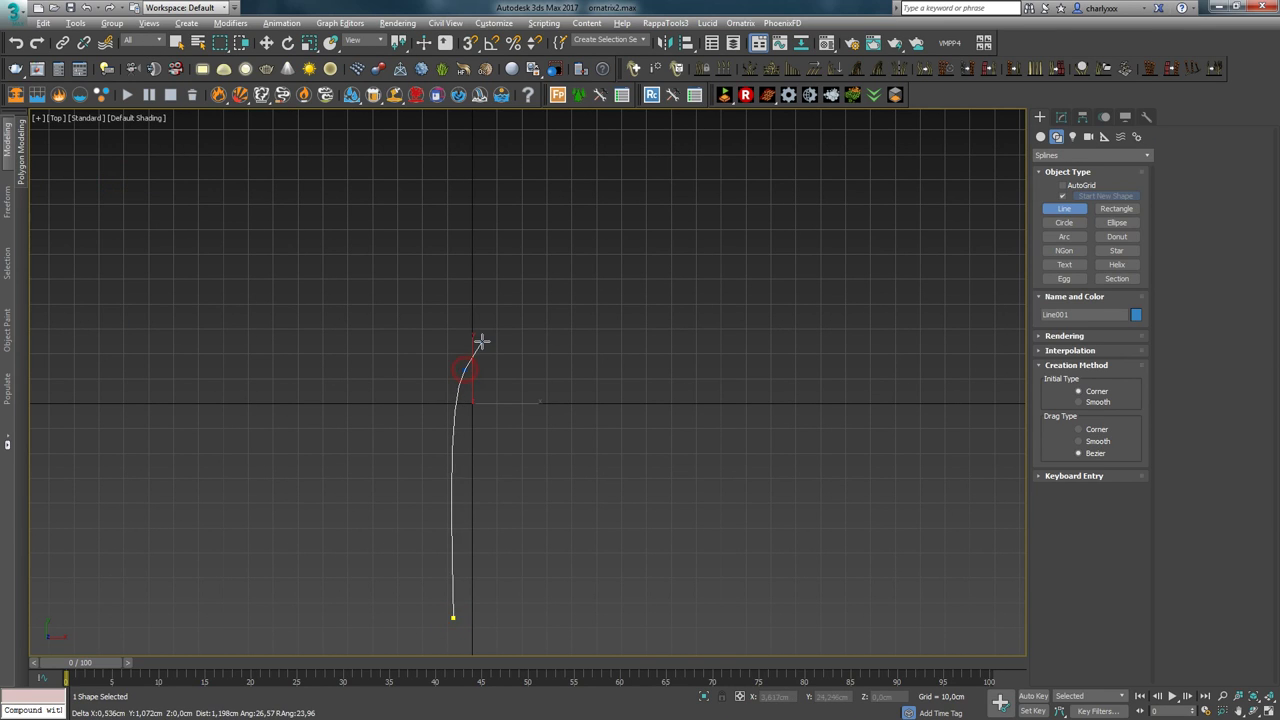
pyautogui.moveTo(534, 226); pyautogui.dragTo(531, 180)
pyautogui.moveTo(531, 180); pyautogui.dragTo(523, 354, button='middle')
pyautogui.moveTo(485, 268); pyautogui.dragTo(481, 228)
pyautogui.moveTo(520, 166); pyautogui.dragTo(523, 146)
pyautogui.rightClick(525, 148)
pyautogui.rightClick(610, 262)
# Step: Switch to the perspective view and apply the HairFromCurves preset to the line
pyautogui.moveTo(637, 388); pyautogui.dragTo(591, 289, button='middle')
pyautogui.press('p')
pyautogui.moveTo(0, 234); pyautogui.dragTo(460, 236)
pyautogui.doubleClick(398, 278)
pyautogui.keyDown('alt'); pyautogui.moveTo(646, 406); pyautogui.dragTo(690, 436, button='middle'); pyautogui.keyUp('alt')
# Step: Delete the Ox Ground Strands modifier from the HairFromCurves object's stack
pyautogui.click(1062, 118)
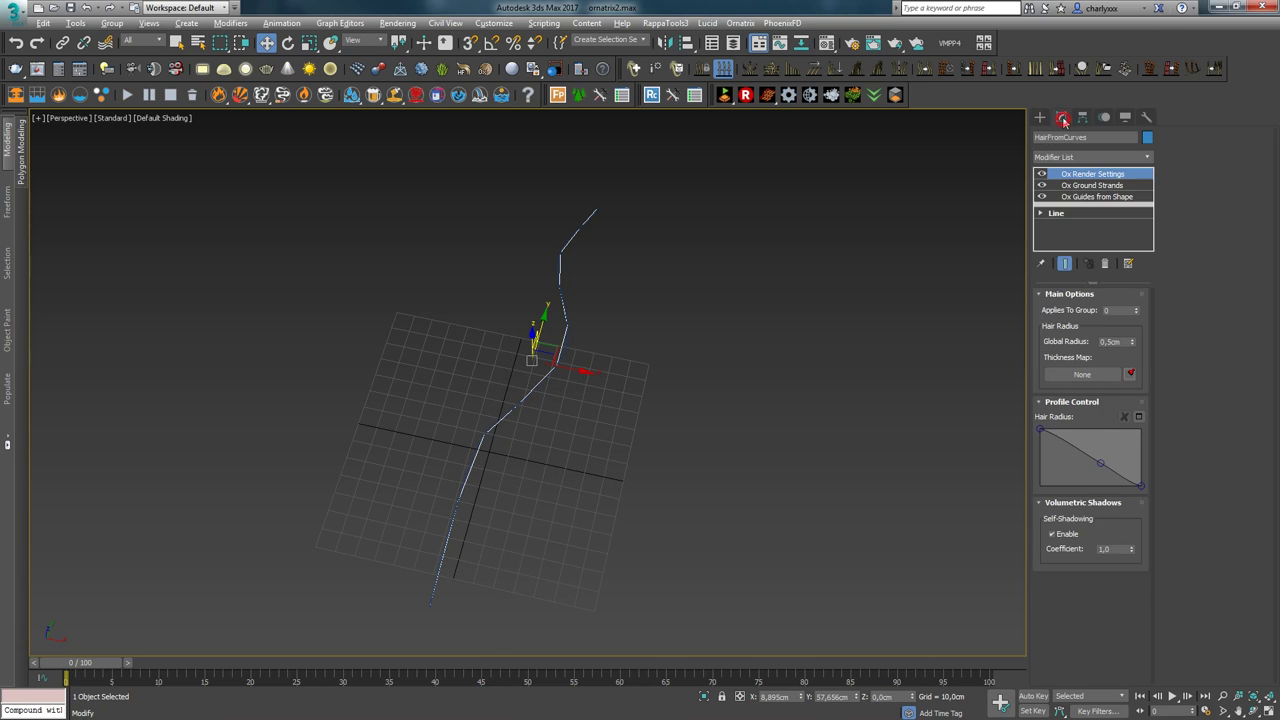
pyautogui.moveTo(496, 416); pyautogui.dragTo(505, 395, button='middle')
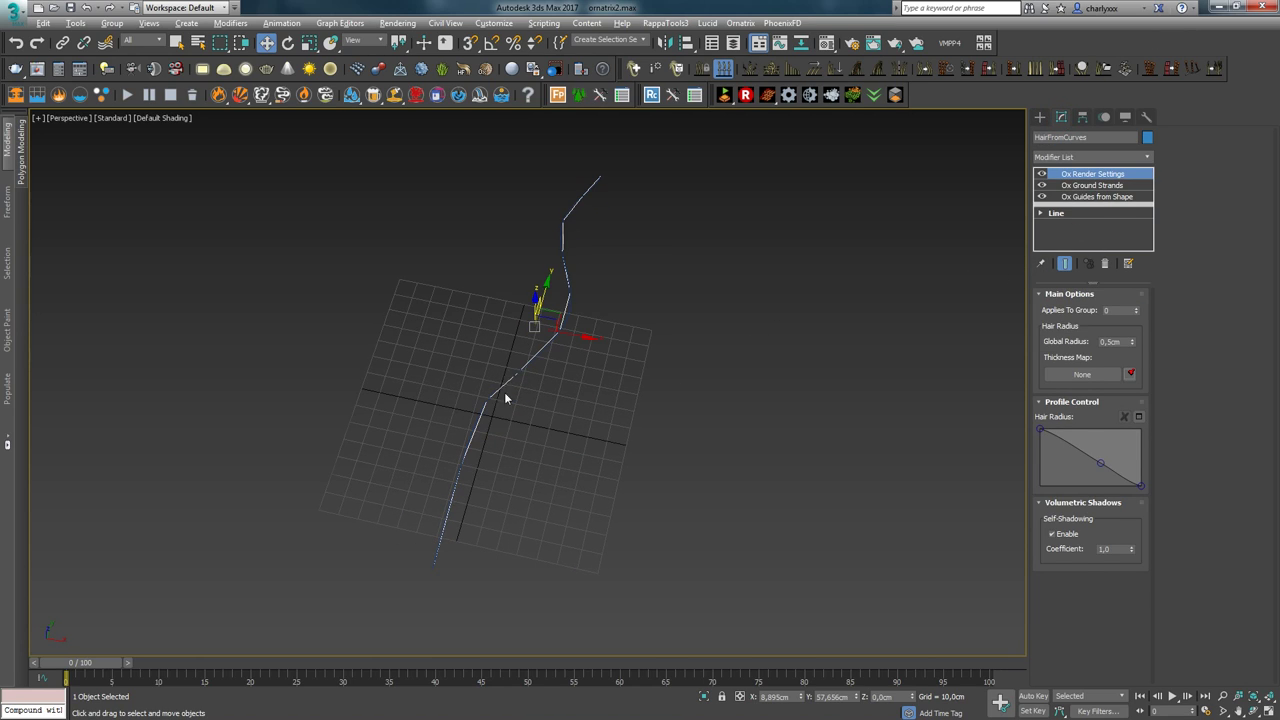
pyautogui.click(1101, 200)
pyautogui.click(1097, 186)
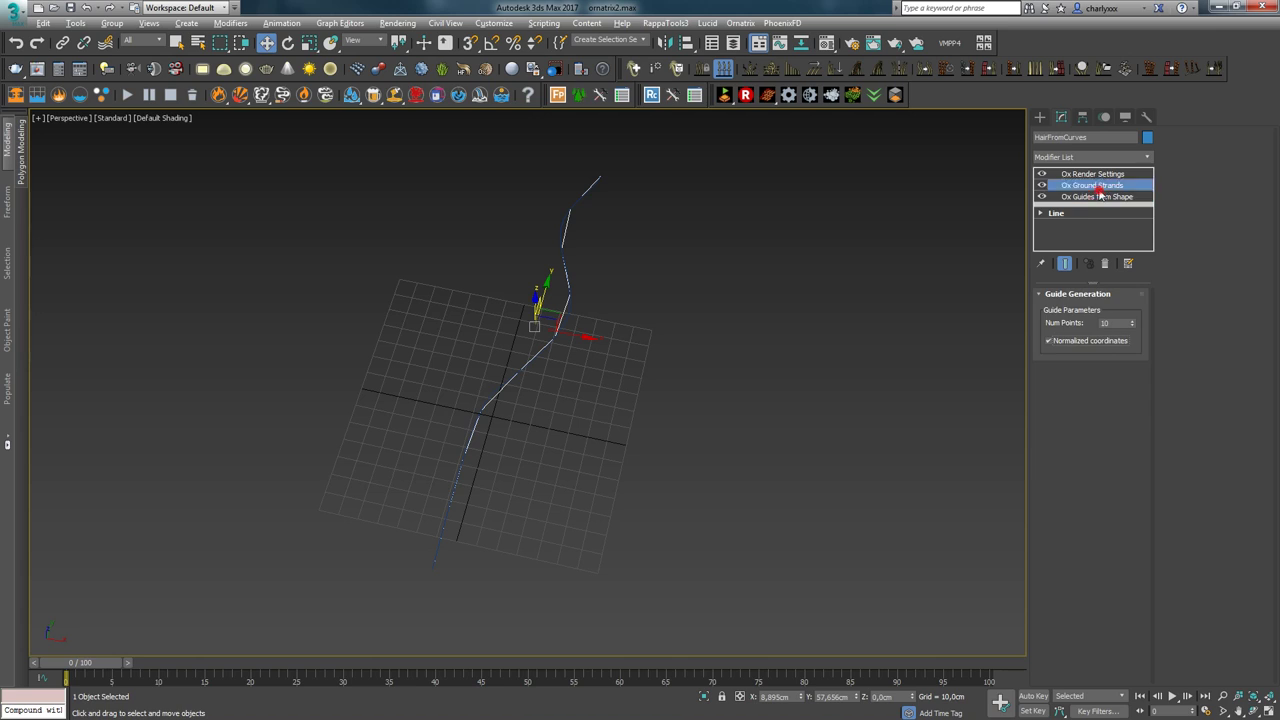
pyautogui.click(1104, 263)
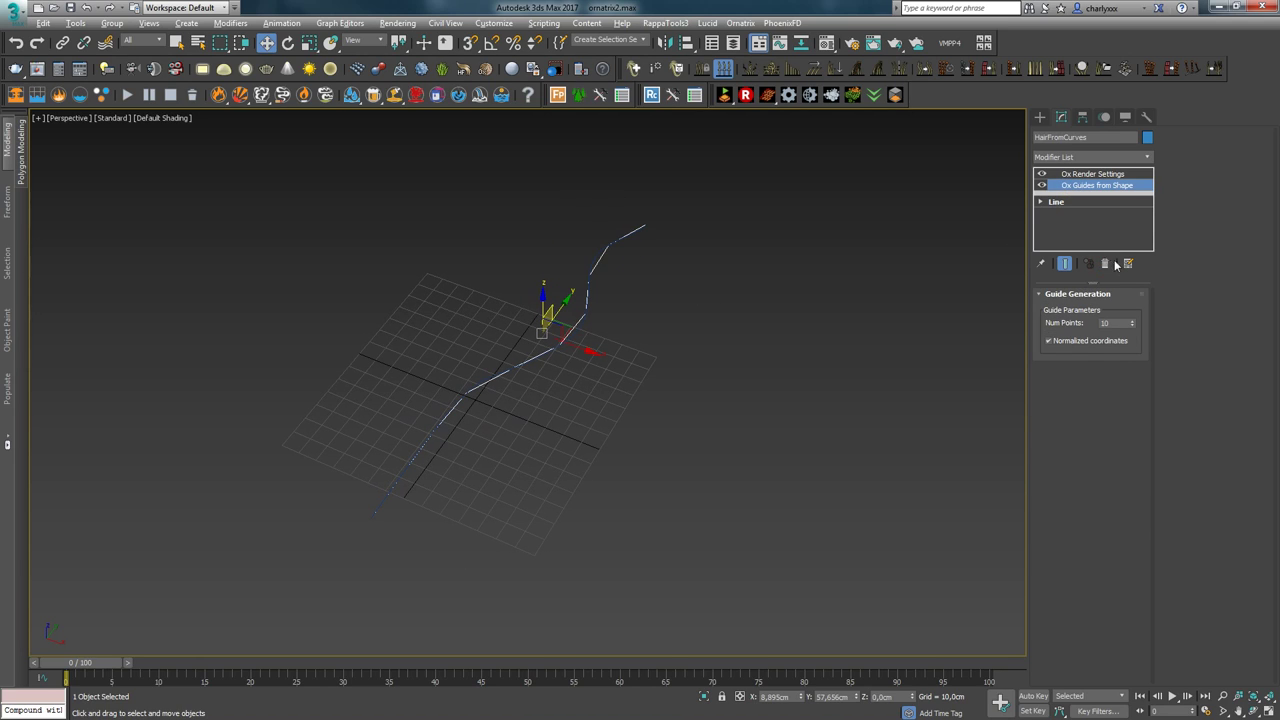
# Step: Set the Ox Guides from Shape modifier's number of points to 30 and check the smoother strand up close
pyautogui.click(1108, 323)
pyautogui.write('30')
pyautogui.press('Return')
pyautogui.moveTo(725, 358); pyautogui.dragTo(749, 374, button='middle')
pyautogui.scroll(10, 538, 388)
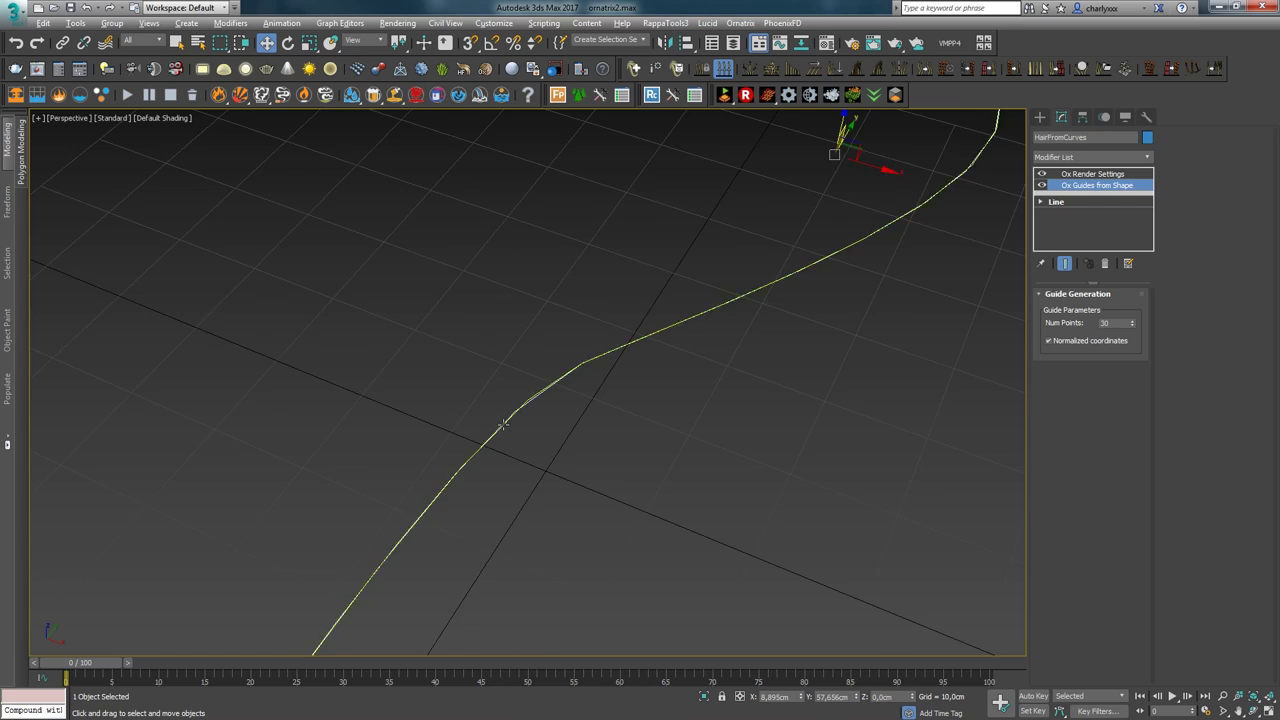
pyautogui.click(563, 366)
pyautogui.click(580, 418)
pyautogui.scroll(-8, 580, 363)
# Step: Hide the viewport grid and add an Ox Edit Guides modifier above Ox Guides from Shape
pyautogui.press('g')
pyautogui.click(630, 375)
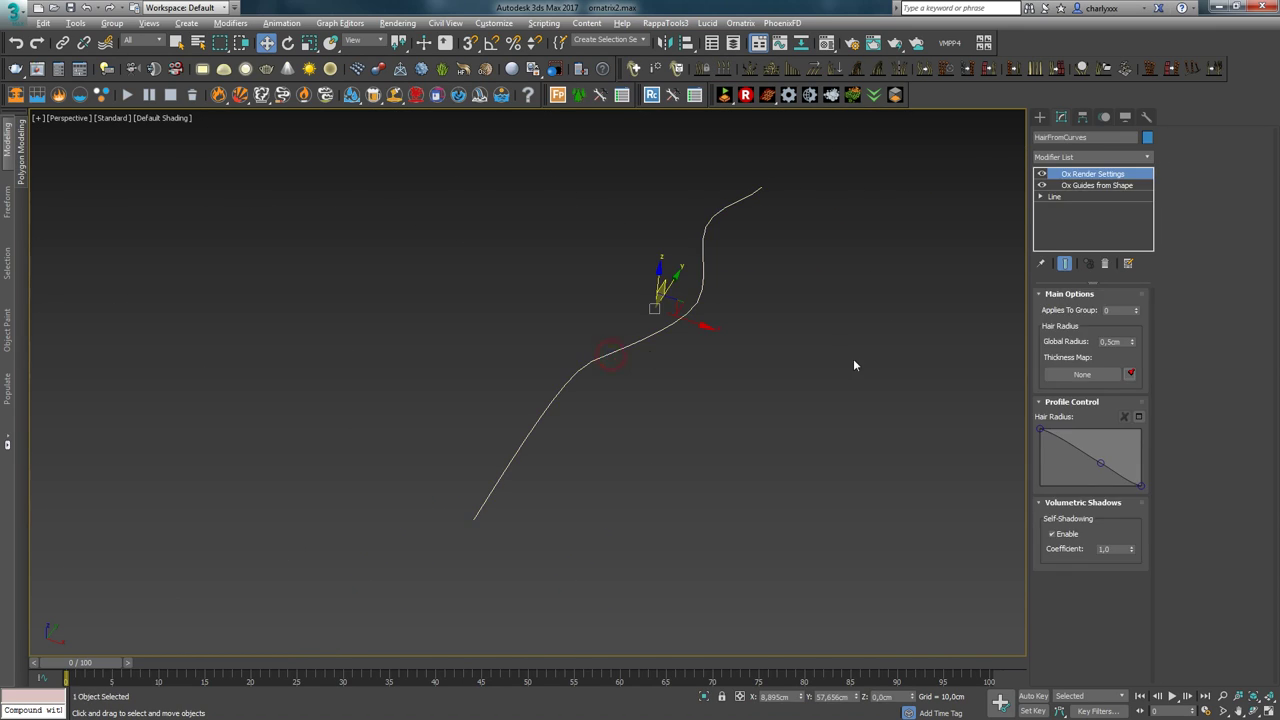
pyautogui.click(1106, 187)
pyautogui.click(1146, 157)
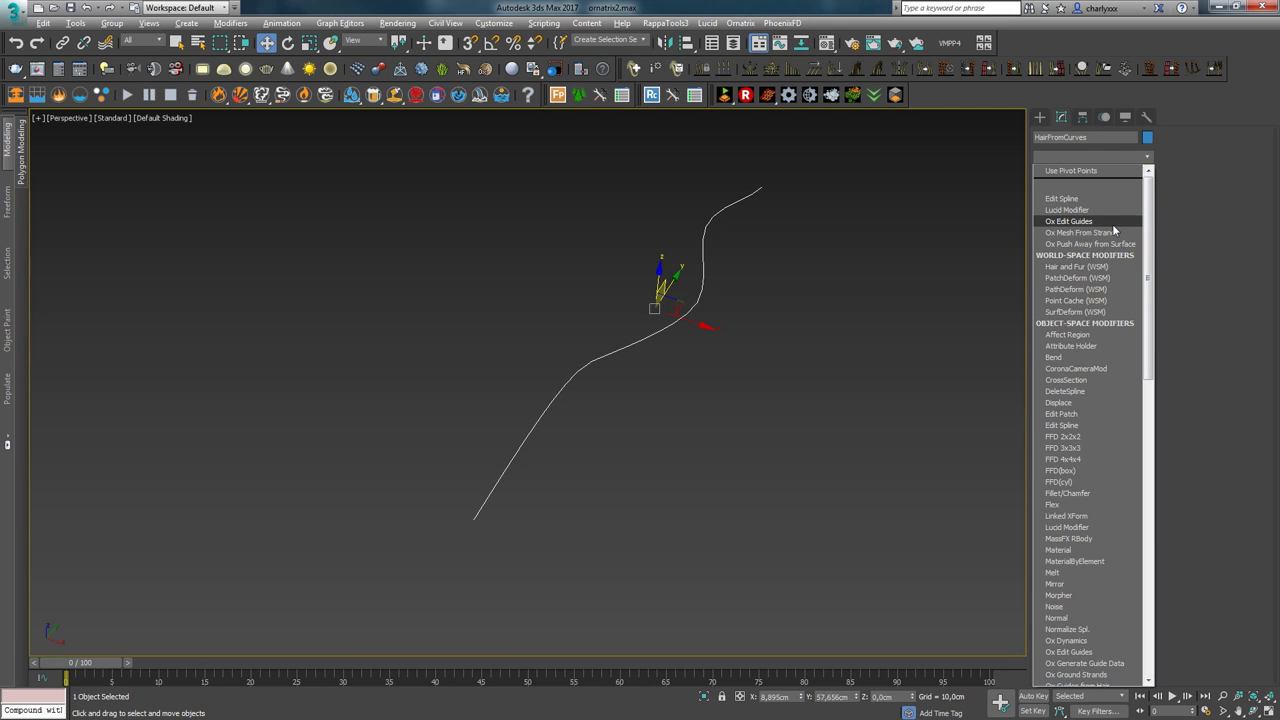
pyautogui.click(1112, 224)
# Step: Add an Ox Strand Propagation modifier above Ox Edit Guides and look over its settings and the branching strands
pyautogui.click(1214, 68)
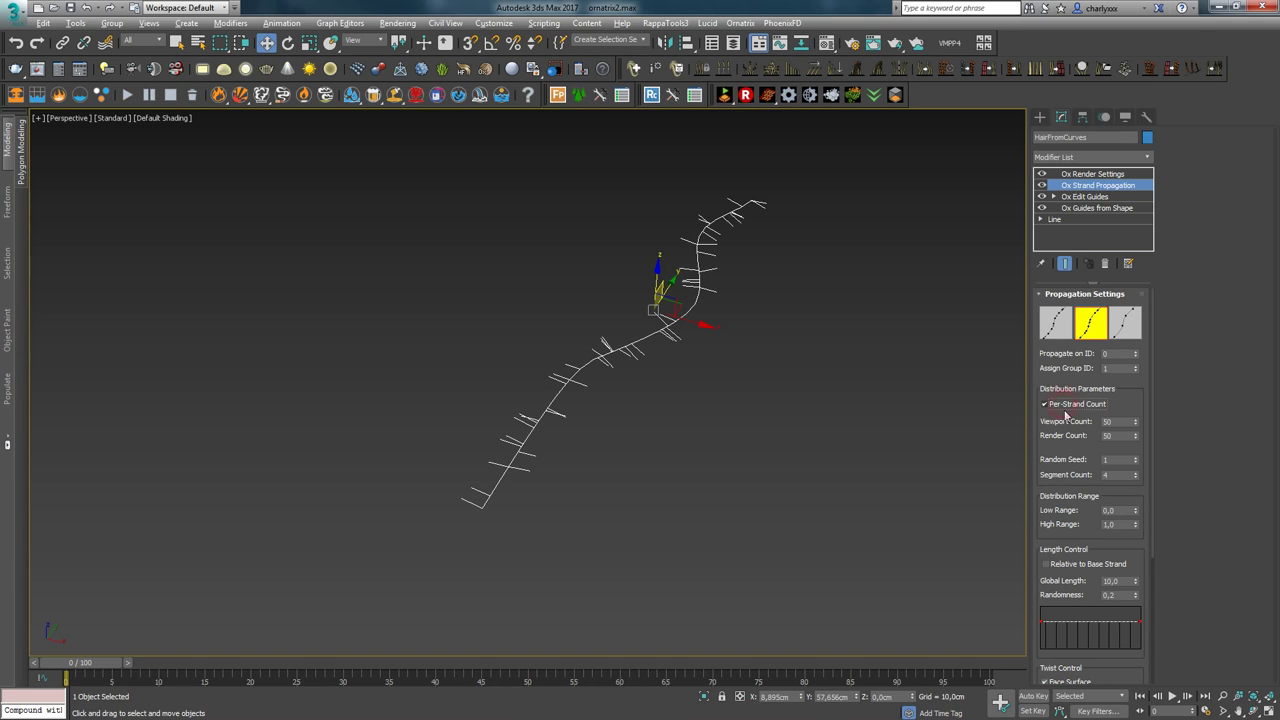
pyautogui.moveTo(1062, 494); pyautogui.dragTo(1062, 390)
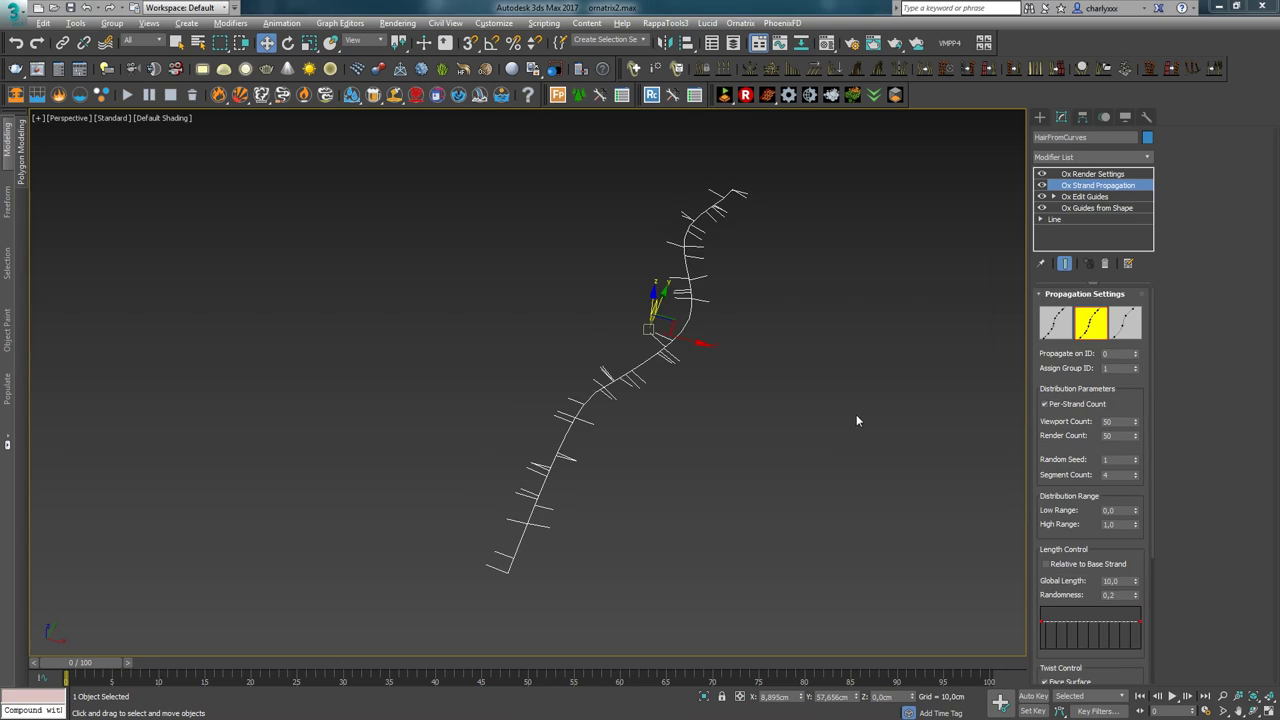
pyautogui.moveTo(845, 392); pyautogui.dragTo(796, 376, button='middle')
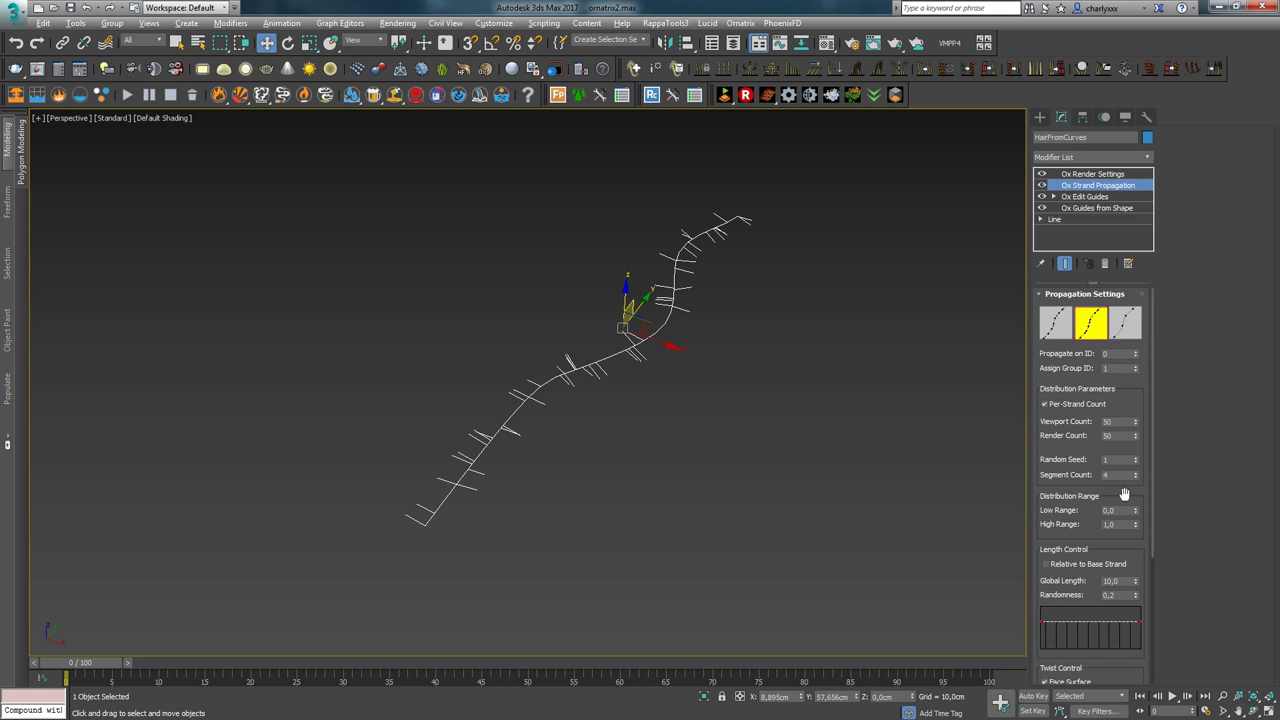
pyautogui.moveTo(1051, 496); pyautogui.dragTo(1118, 578)
pyautogui.keyDown('alt'); pyautogui.moveTo(773, 418); pyautogui.dragTo(791, 435, button='middle'); pyautogui.keyUp('alt')
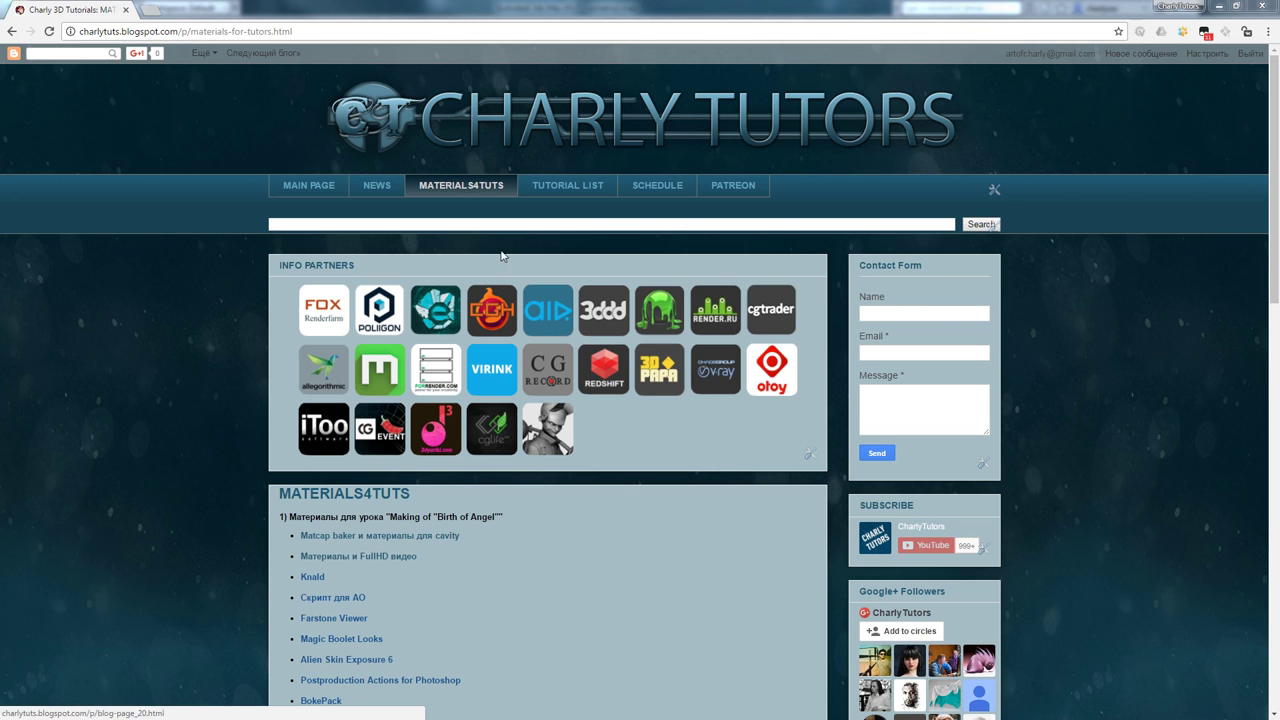
# Step: Switch to the Chrome browser, open the CGAllies livestream link among the Ornatrix course materials and skip ahead in the video
pyautogui.scroll(-10, 580, 443)
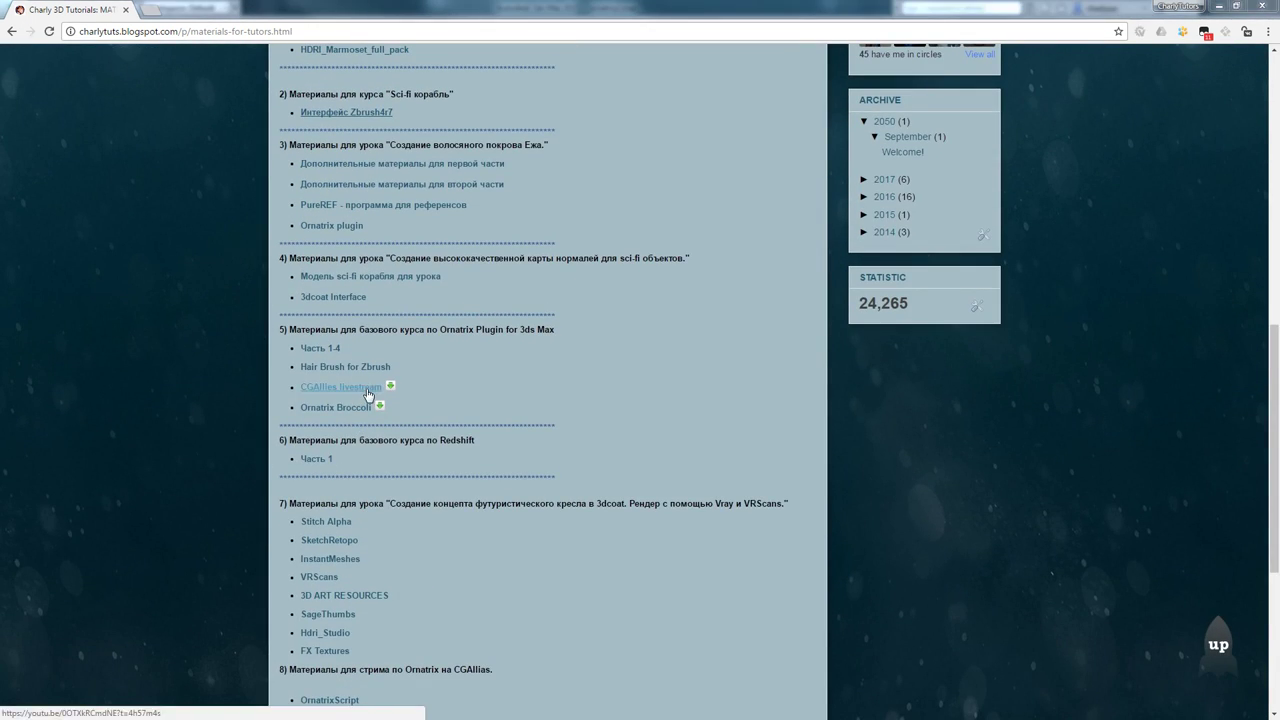
pyautogui.click(340, 387)
pyautogui.click(1175, 608)
pyautogui.click(1196, 608)
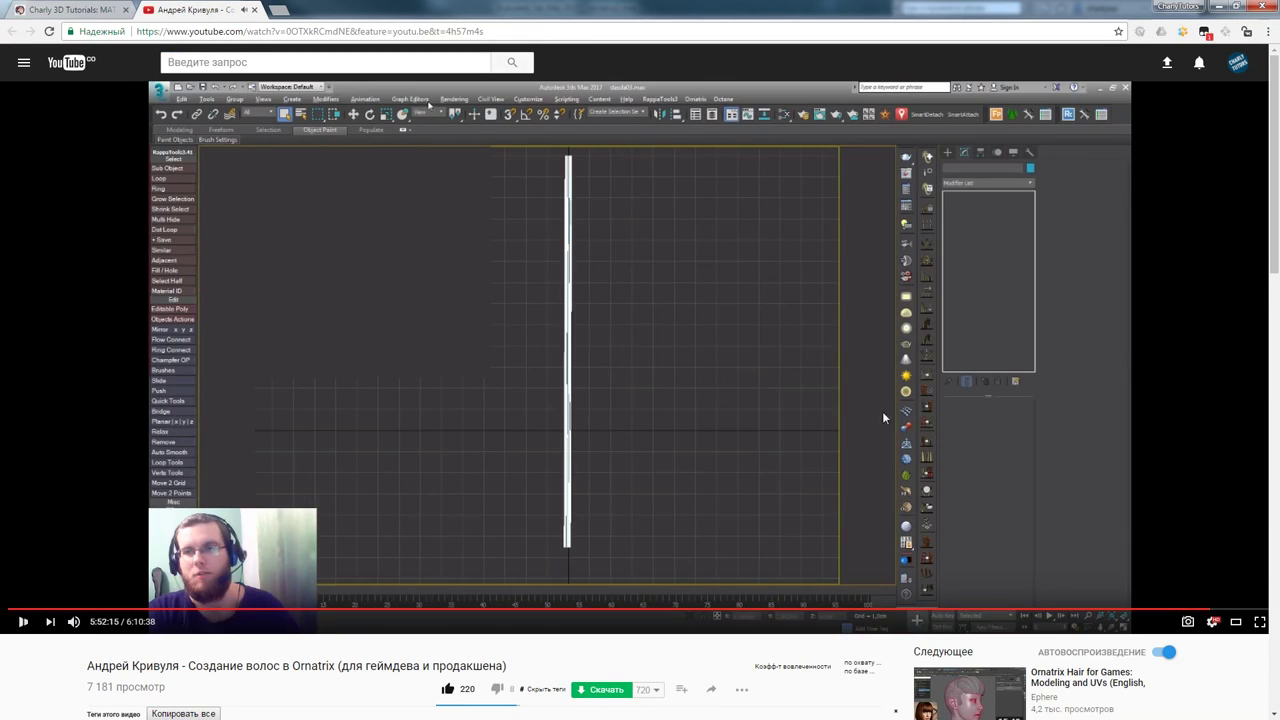
pyautogui.click(1234, 608)
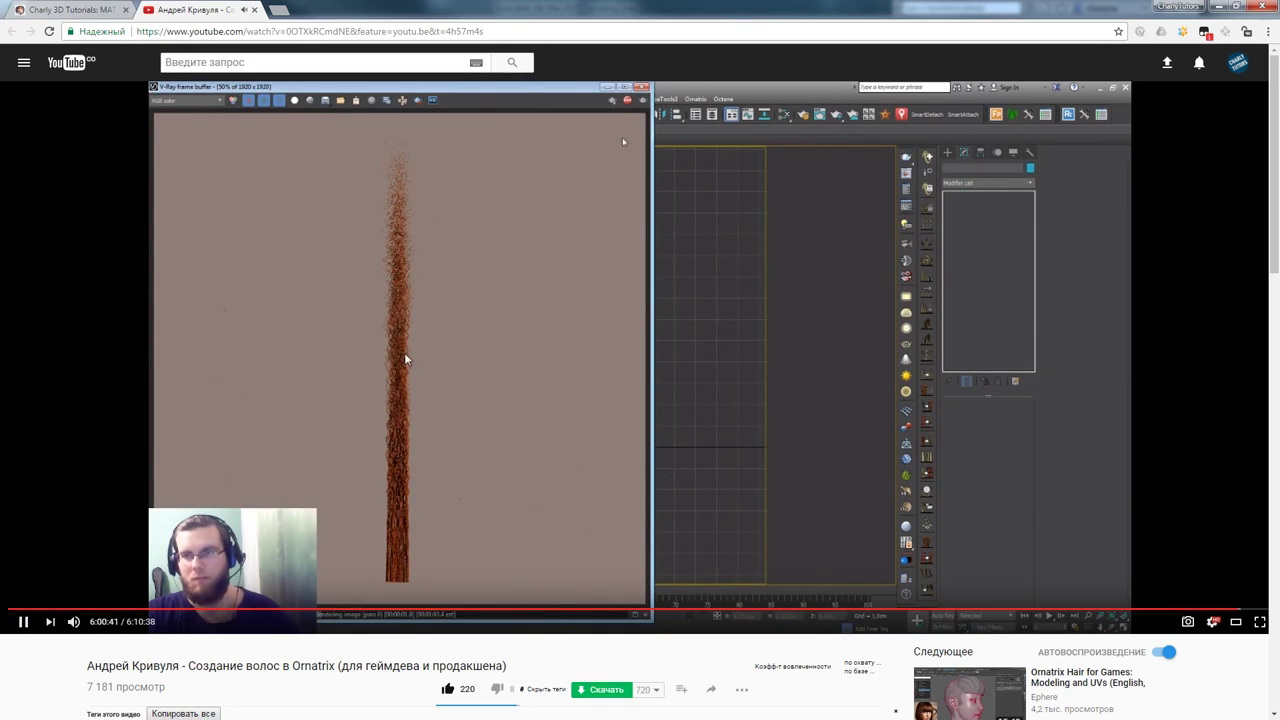
# Step: Open the Ornatrix Broccoli video from the materials page, skip ahead to about 3:51, and close the browser to return to 3ds Max
pyautogui.hotkey('ctrl', 'shift', 'Tab')
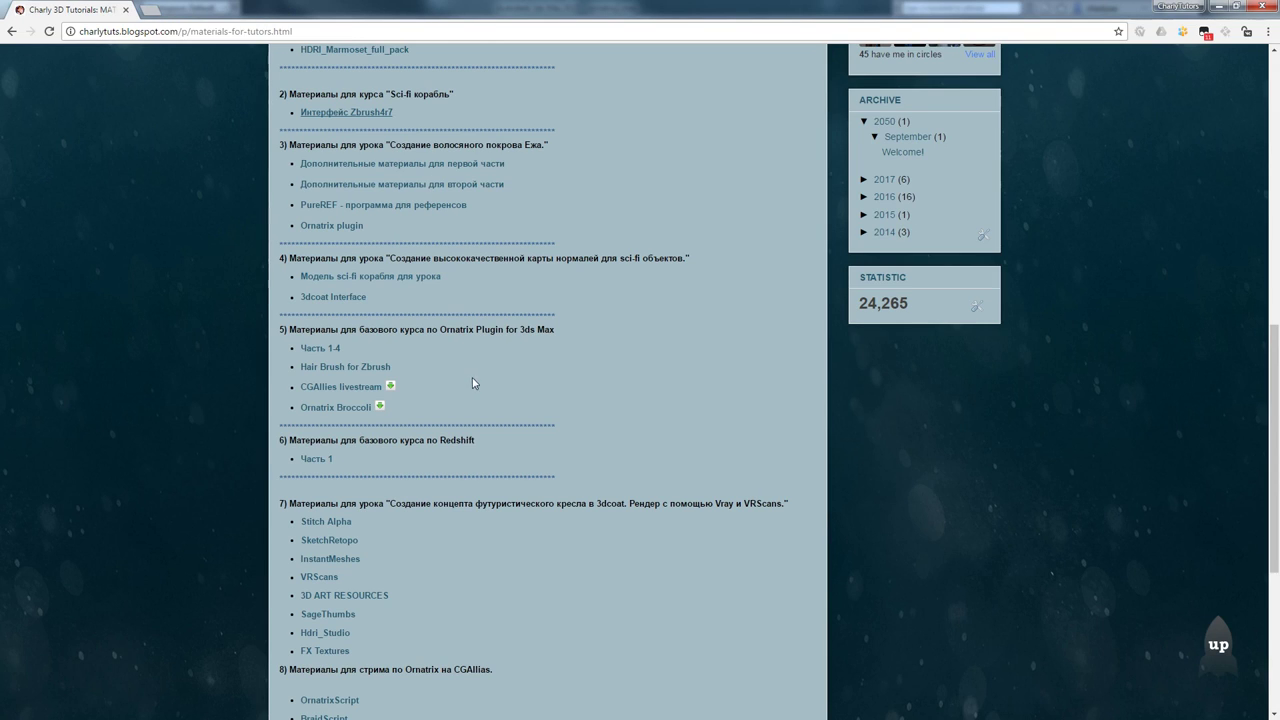
pyautogui.click(336, 408)
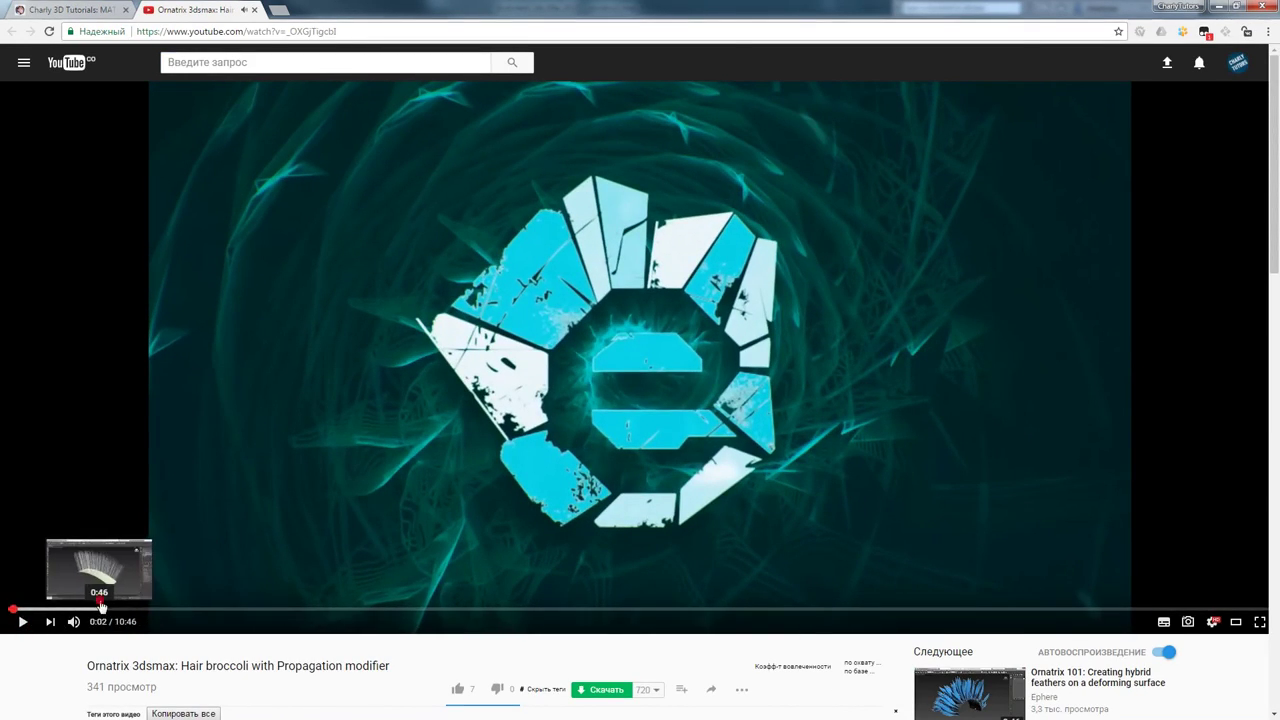
pyautogui.click(98, 608)
pyautogui.click(462, 608)
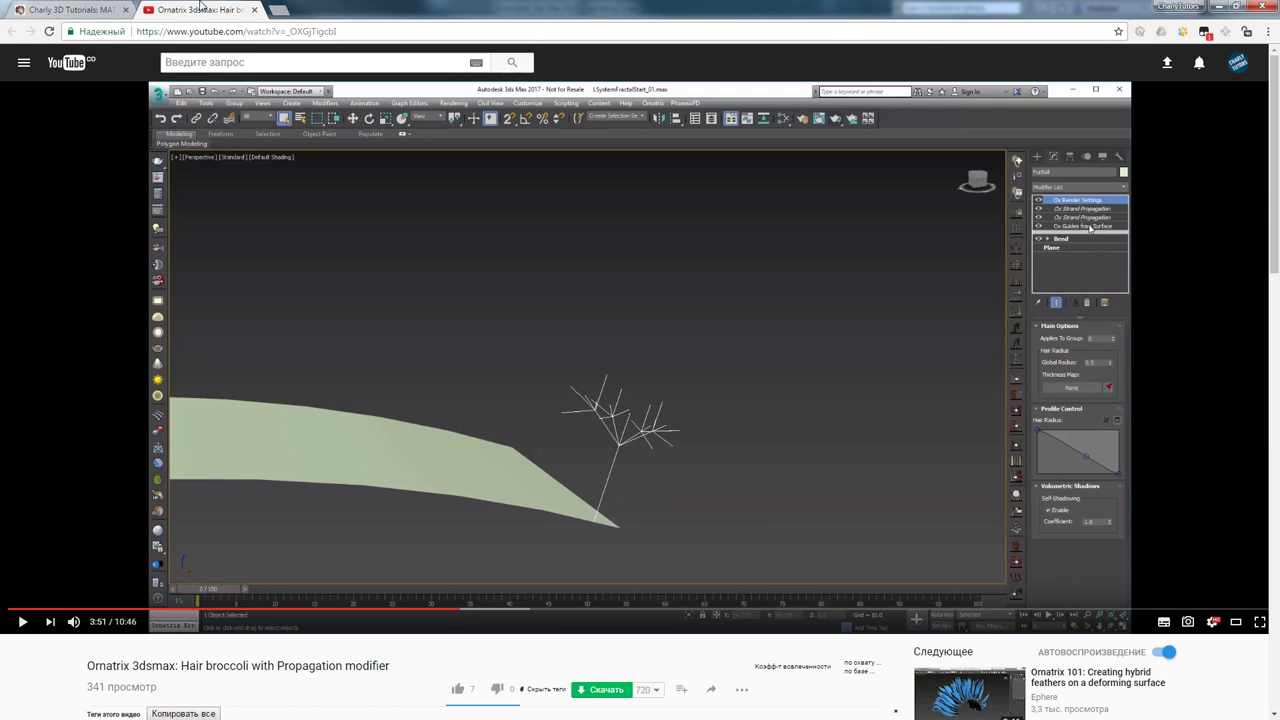
pyautogui.hotkey('ctrl', 'w')
pyautogui.click(1262, 8)
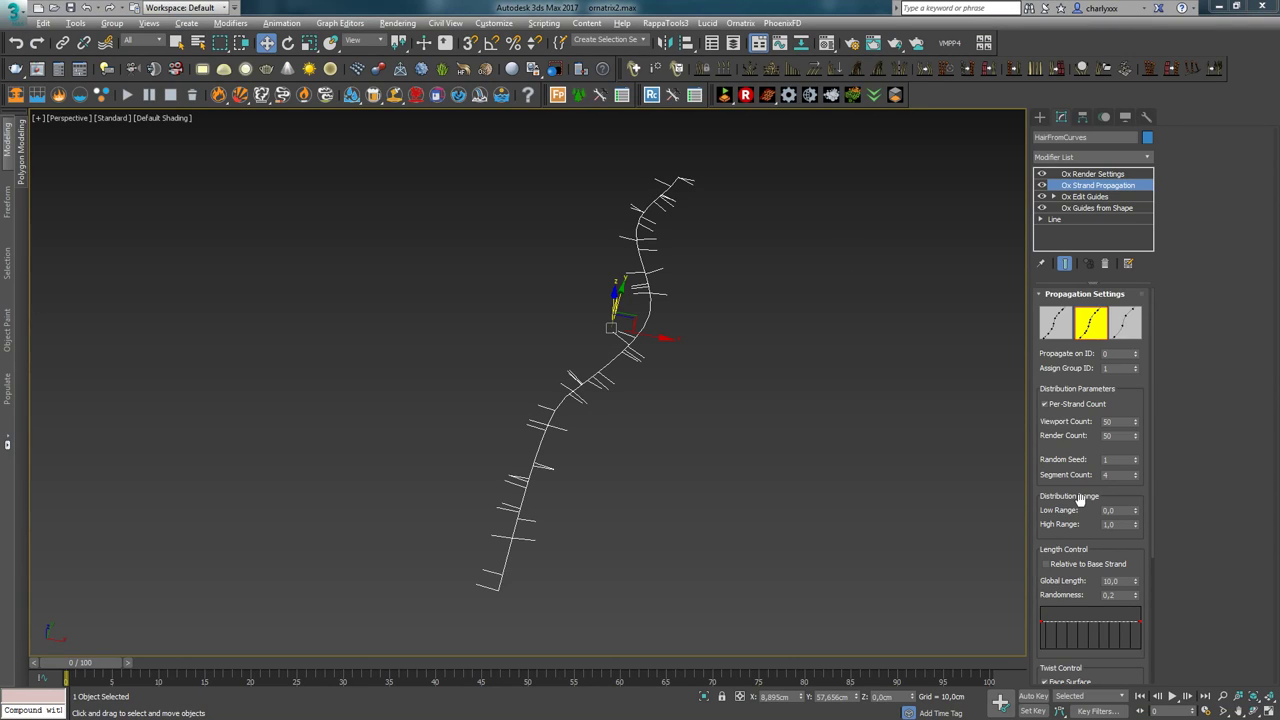
# Step: Examine the full set of Ox Strand Propagation settings, from distribution through length and twist controls
pyautogui.scroll(-5, 1084, 500)
pyautogui.scroll(5, 1107, 524)
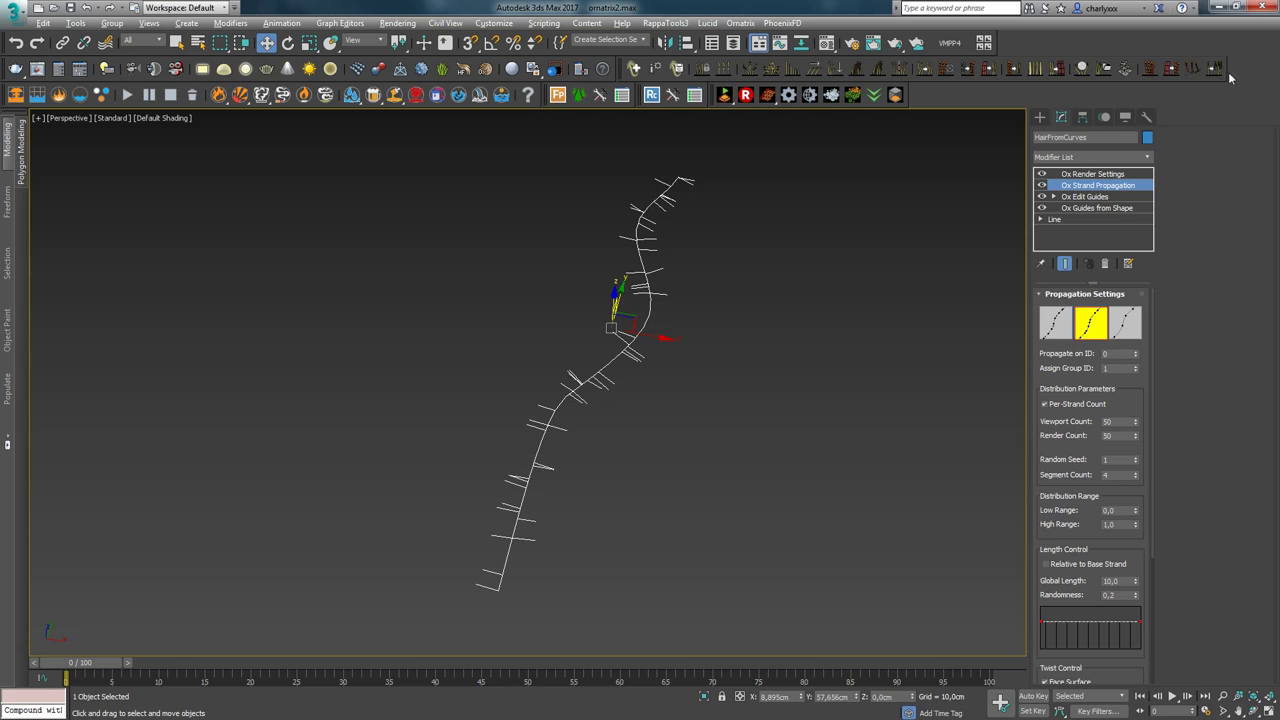
pyautogui.scroll(-5, 1107, 511)
pyautogui.scroll(5, 1107, 511)
pyautogui.scroll(-5, 1066, 530)
pyautogui.scroll(5, 1066, 540)
pyautogui.scroll(-5, 1080, 549)
pyautogui.scroll(5, 1109, 360)
pyautogui.moveTo(591, 382); pyautogui.dragTo(586, 380, button='middle')
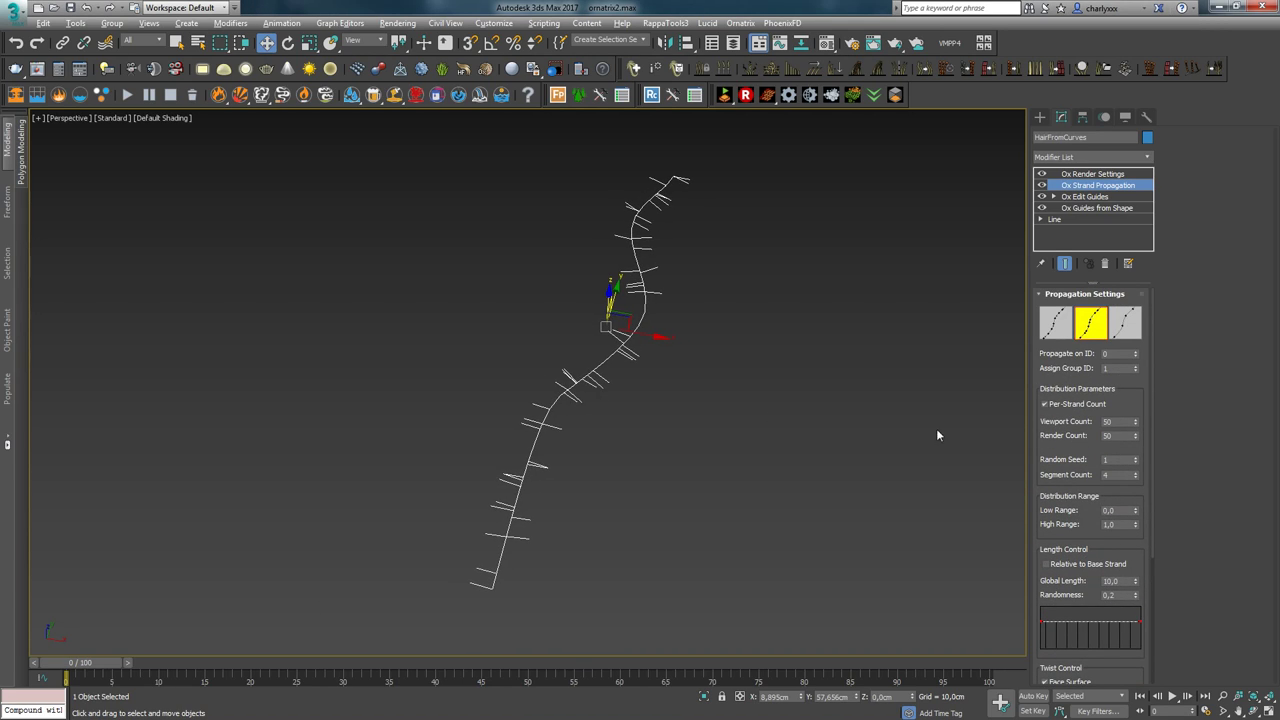
# Step: Compare the three propagation distribution modes on the strand by switching between them repeatedly
pyautogui.click(1056, 322)
pyautogui.keyDown('alt'); pyautogui.moveTo(618, 396); pyautogui.dragTo(553, 428, button='middle'); pyautogui.keyUp('alt')
pyautogui.click(1098, 325)
pyautogui.click(1123, 325)
pyautogui.click(1068, 322)
pyautogui.click(1092, 324)
pyautogui.click(1123, 324)
pyautogui.click(1060, 324)
pyautogui.click(1090, 324)
pyautogui.click(1123, 324)
pyautogui.click(1059, 324)
pyautogui.click(1087, 323)
pyautogui.click(1117, 335)
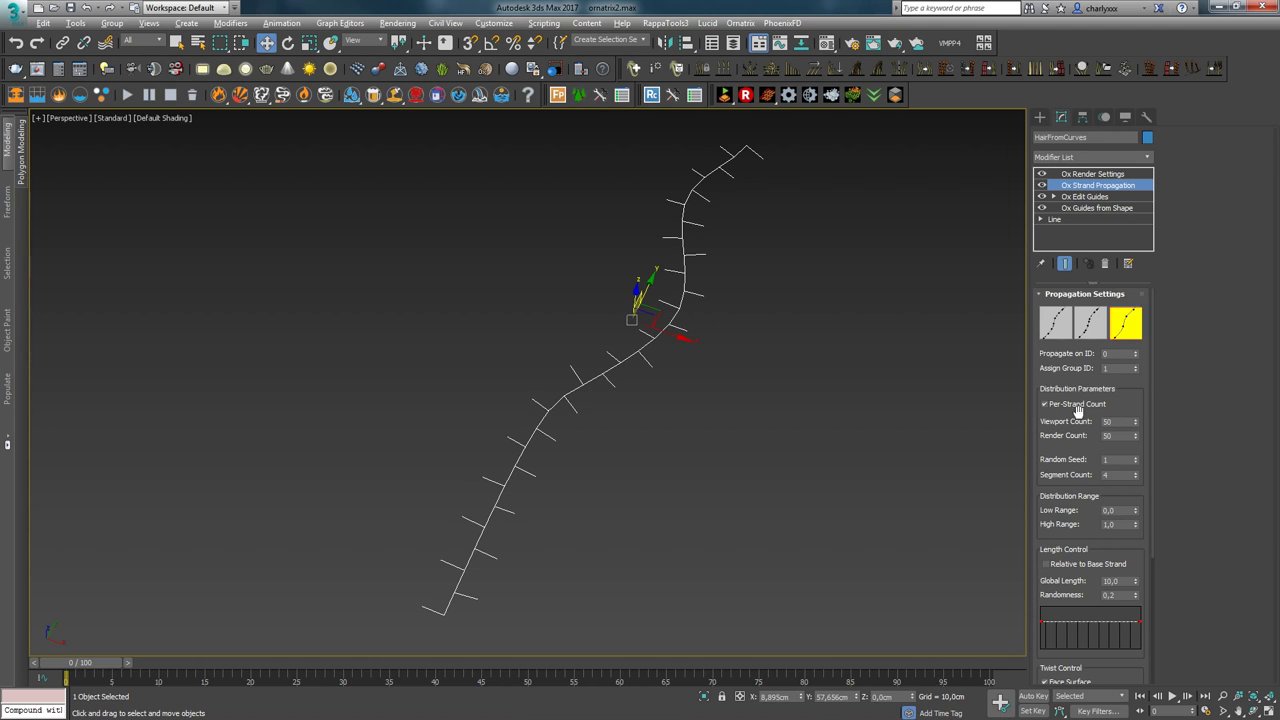
# Step: Use the first propagation mode with viewport count 36 and render count 46, and set the random seed to 8
pyautogui.click(1136, 458)
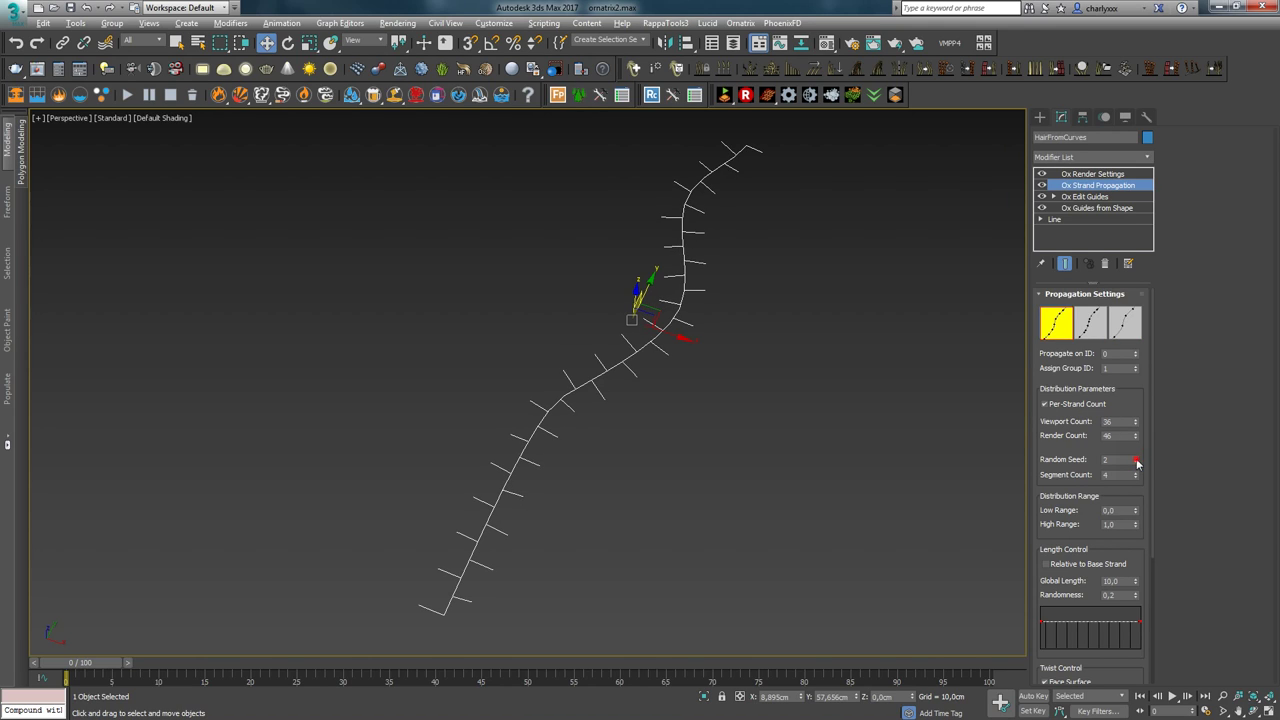
pyautogui.click(1136, 458)
pyautogui.click(1136, 458)
pyautogui.click(1136, 458)
pyautogui.click(1136, 458)
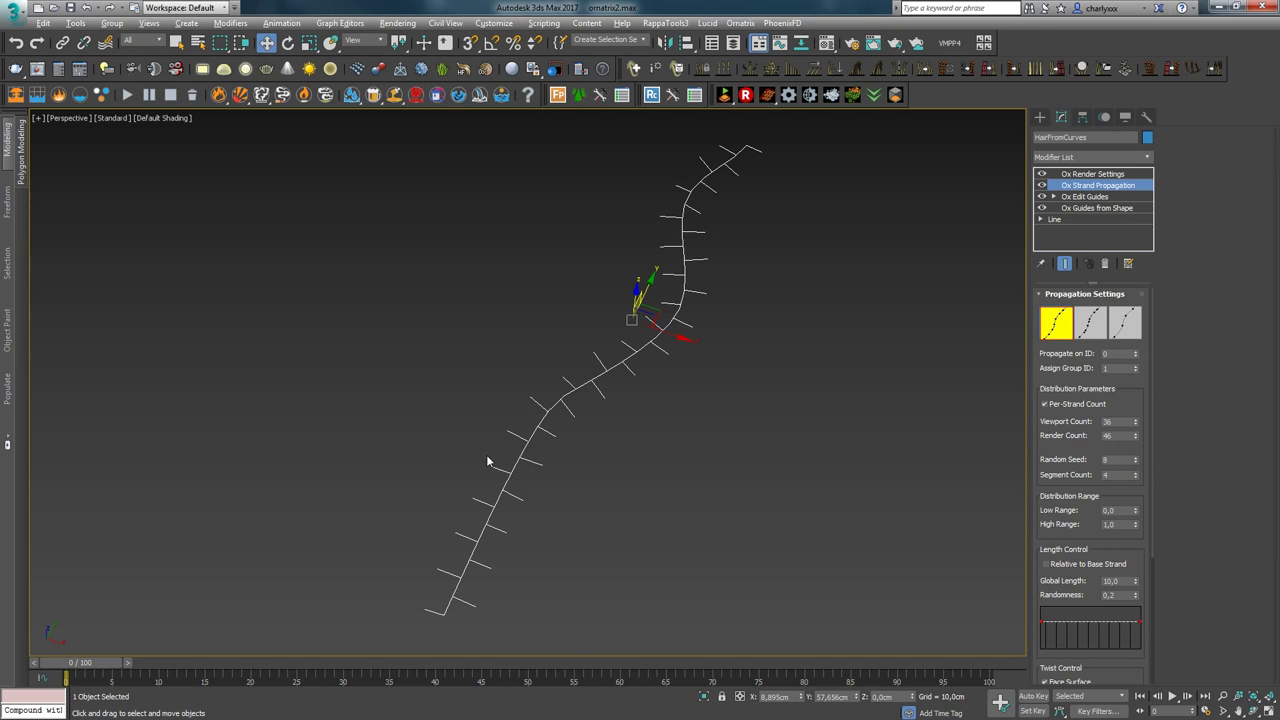
# Step: Set the propagated strands' segment count to 7 and inspect the branches up close
pyautogui.keyDown('alt'); pyautogui.moveTo(660, 447); pyautogui.dragTo(636, 407, button='middle'); pyautogui.keyUp('alt')
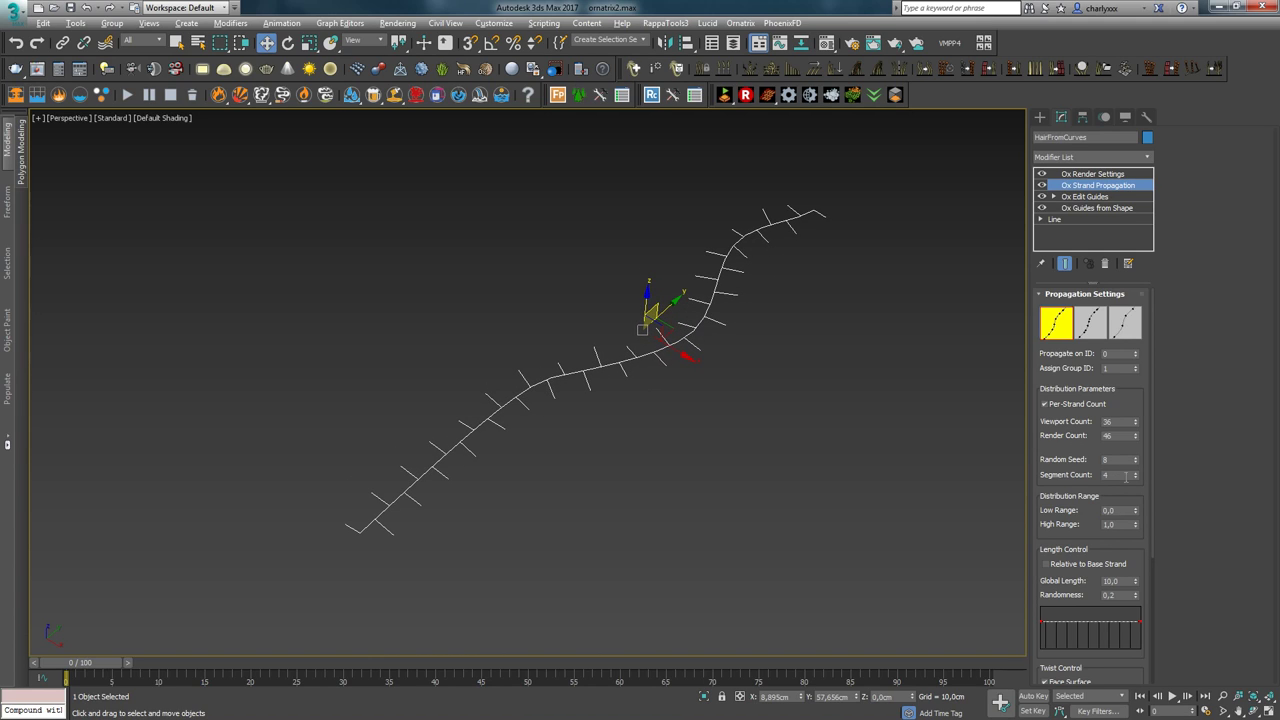
pyautogui.scroll(10, 594, 434)
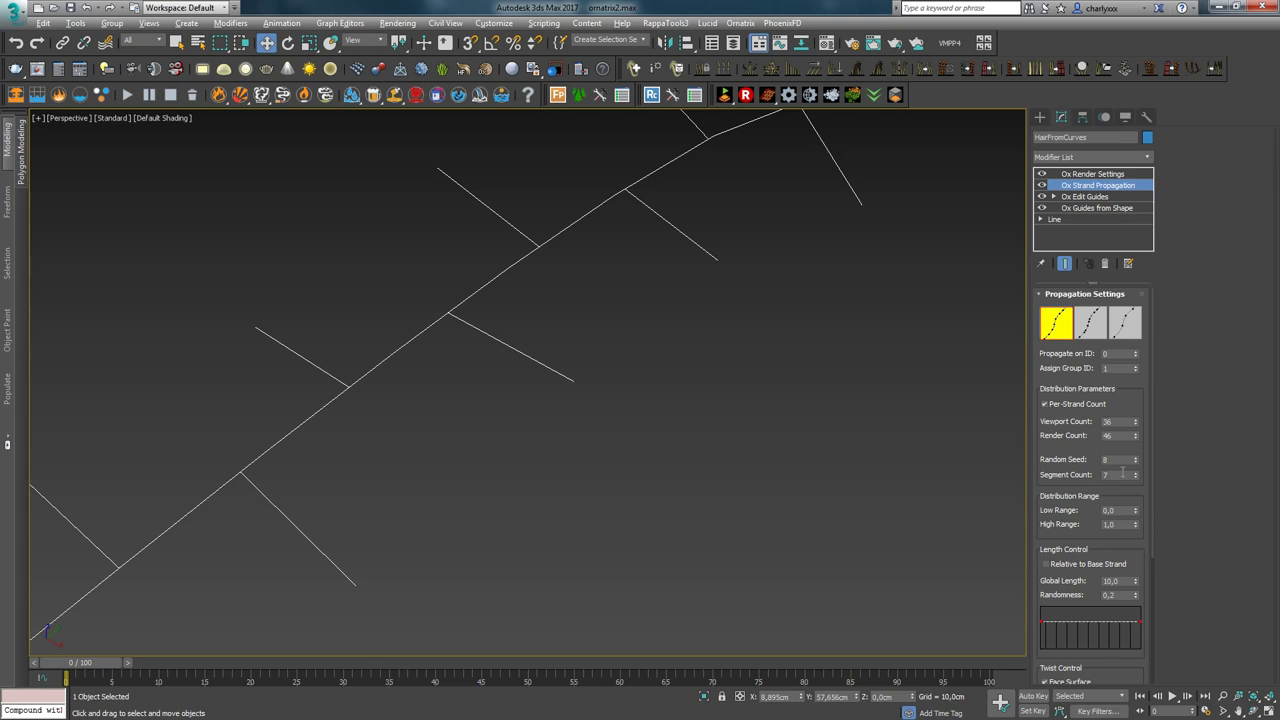
pyautogui.press('z')
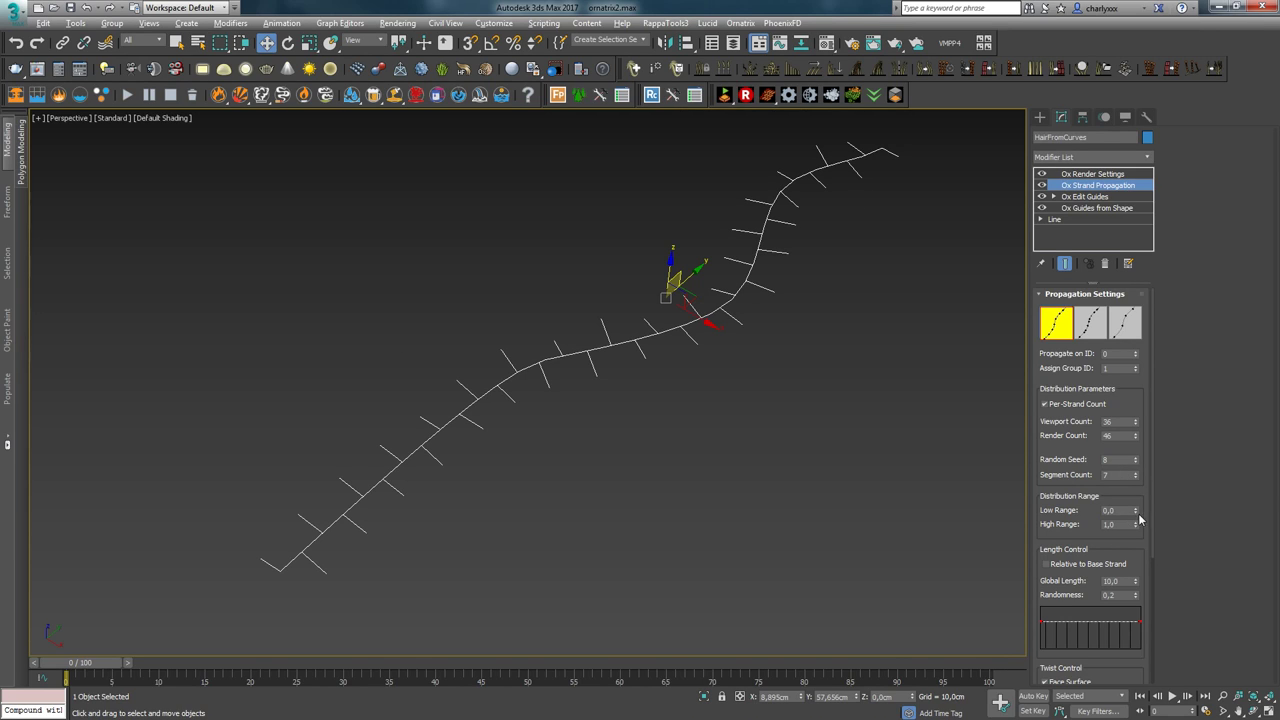
# Step: Try a distribution low range of 0.8 and reset it to 0, and try lowering the high range
pyautogui.moveTo(1137, 518); pyautogui.dragTo(1122, 451)
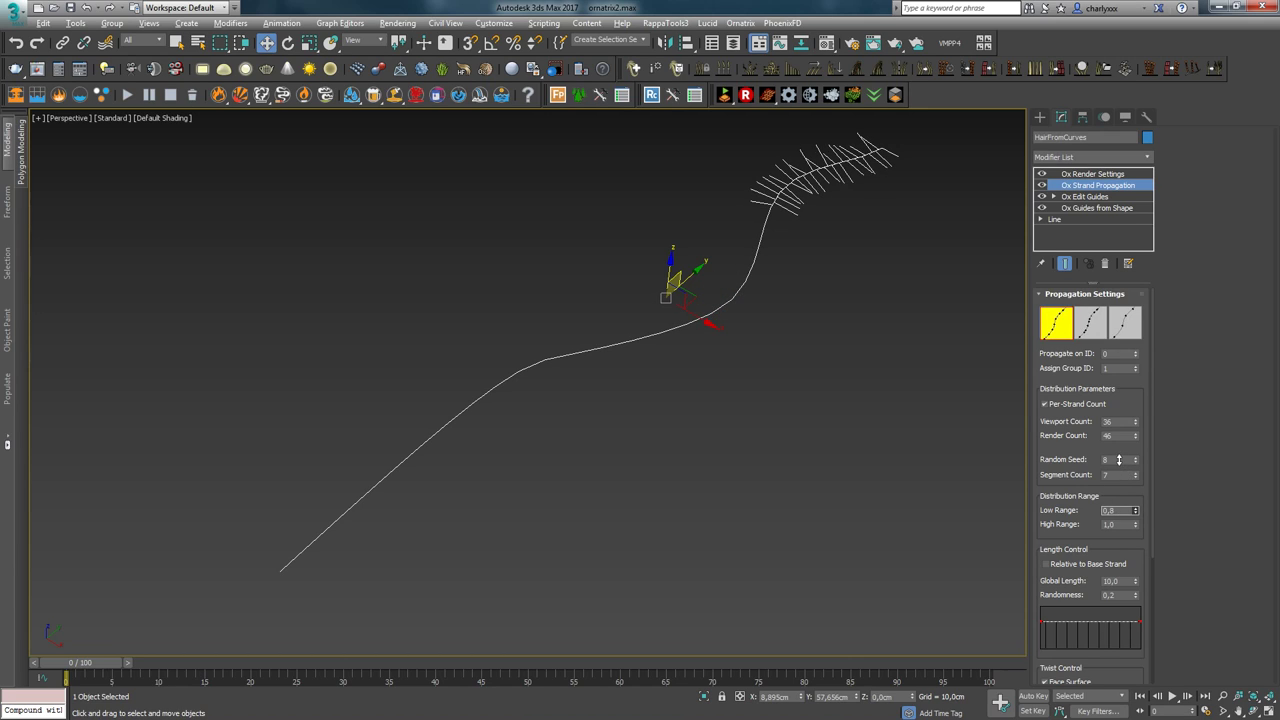
pyautogui.keyDown('alt'); pyautogui.moveTo(771, 243); pyautogui.dragTo(723, 300, button='middle'); pyautogui.keyUp('alt')
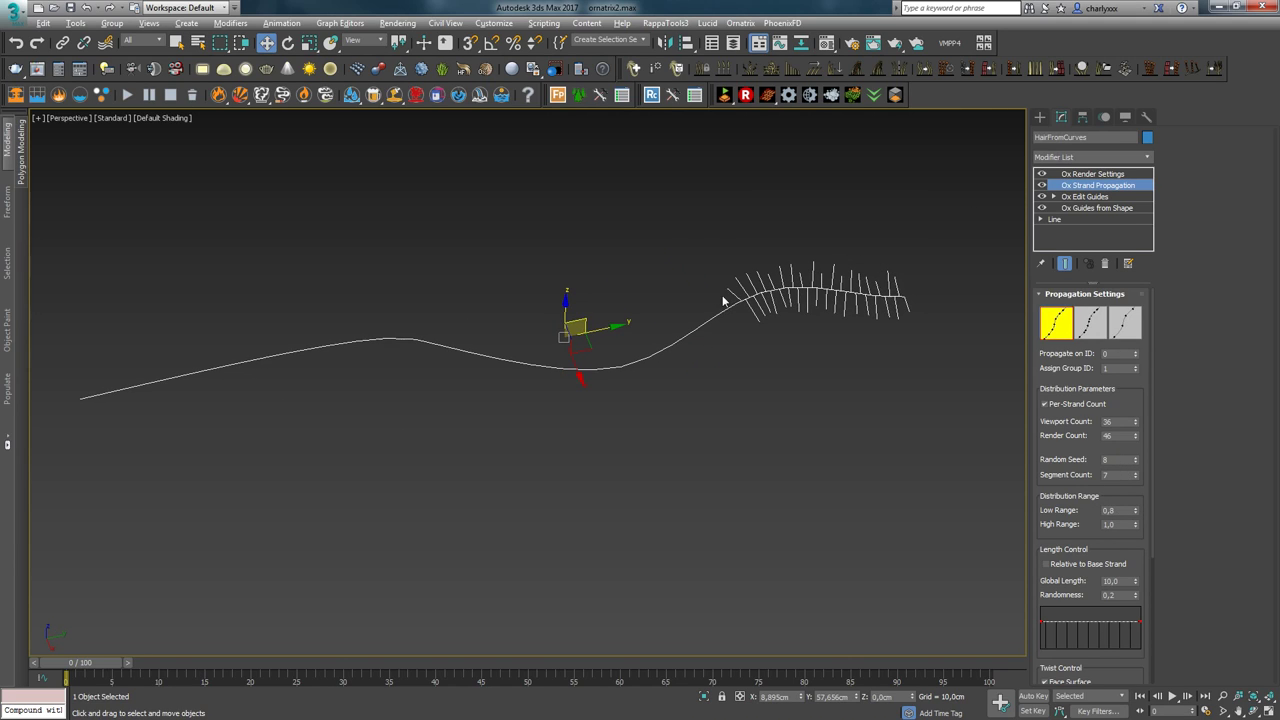
pyautogui.keyDown('alt'); pyautogui.moveTo(828, 283); pyautogui.dragTo(1266, 465, button='middle'); pyautogui.keyUp('alt')
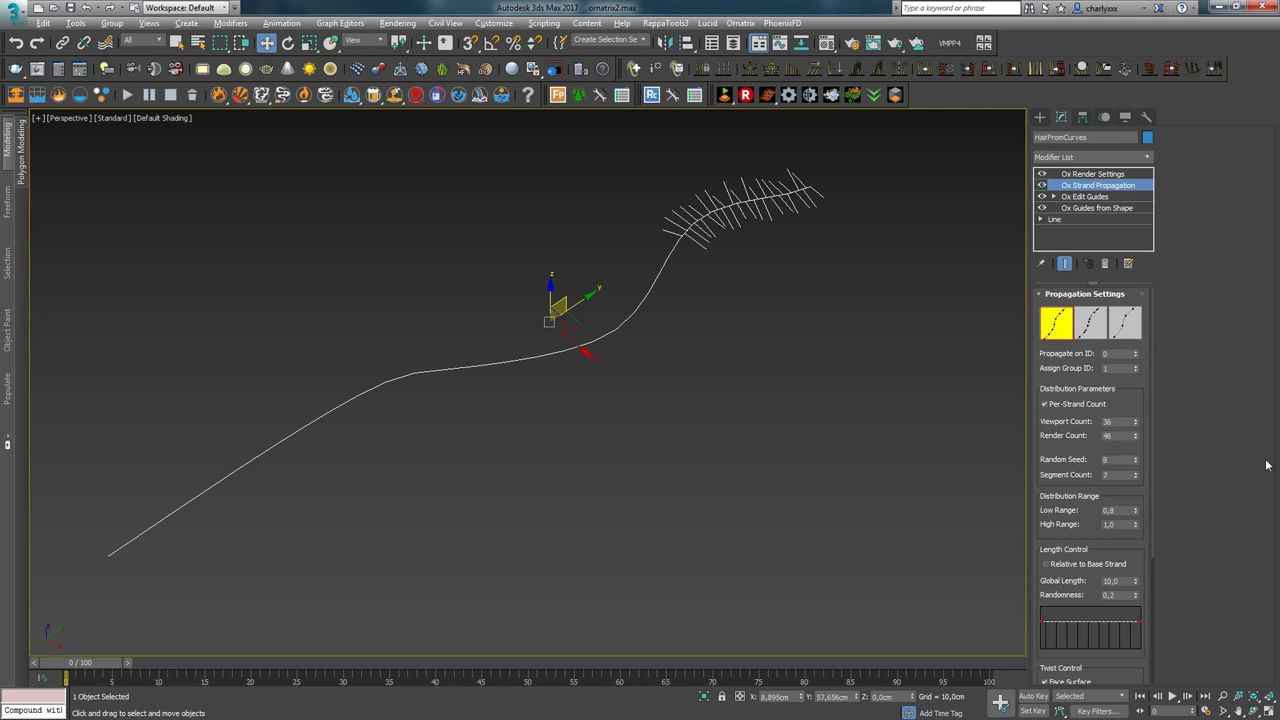
pyautogui.rightClick(1135, 512)
pyautogui.keyDown('alt'); pyautogui.moveTo(488, 421); pyautogui.dragTo(586, 401, button='middle'); pyautogui.keyUp('alt')
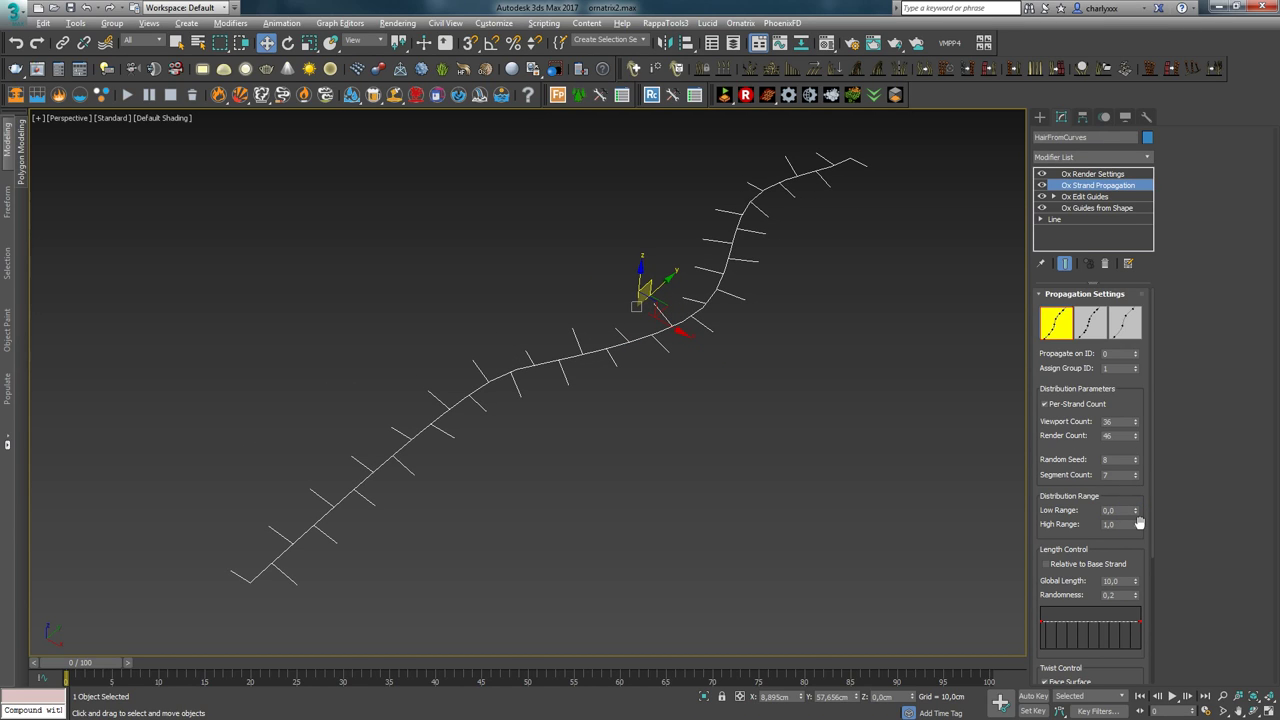
pyautogui.moveTo(1137, 527); pyautogui.dragTo(1145, 570)
pyautogui.keyDown('alt'); pyautogui.moveTo(364, 531); pyautogui.dragTo(361, 502, button='middle'); pyautogui.keyUp('alt')
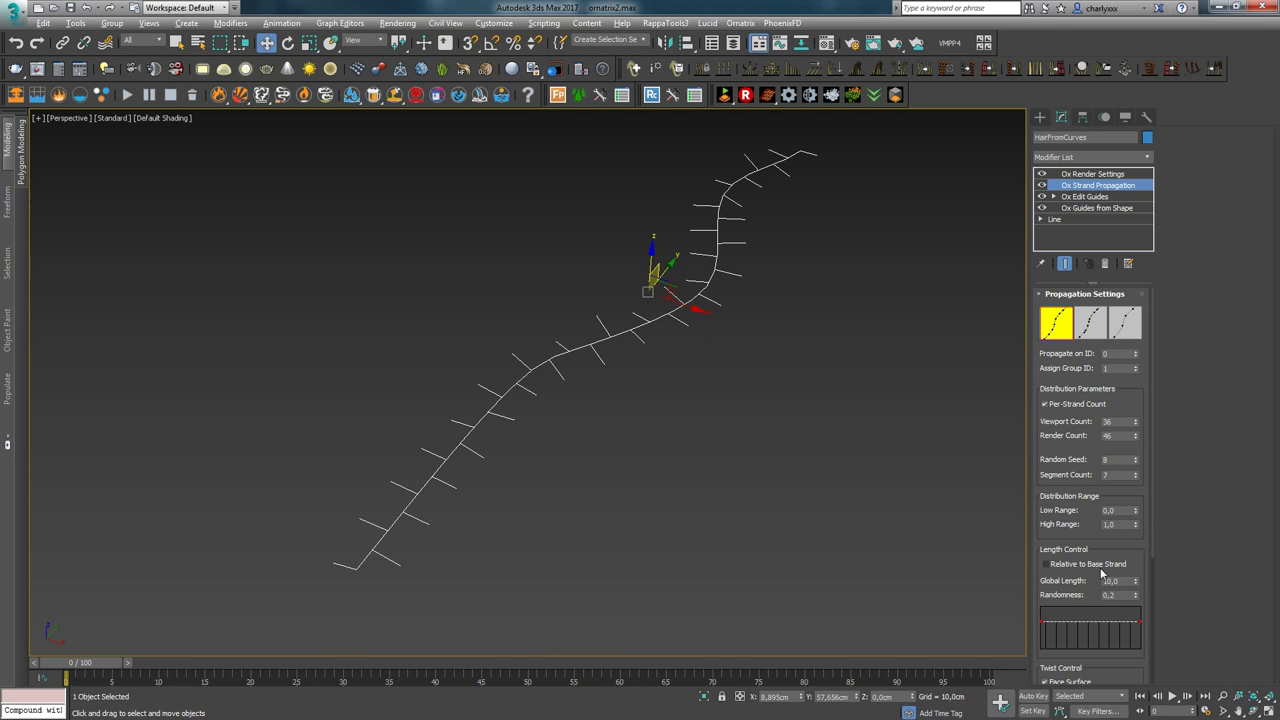
# Step: Try making the propagated strands' length relative to the base strand, and turn the option off again
pyautogui.moveTo(1067, 530); pyautogui.dragTo(1050, 415)
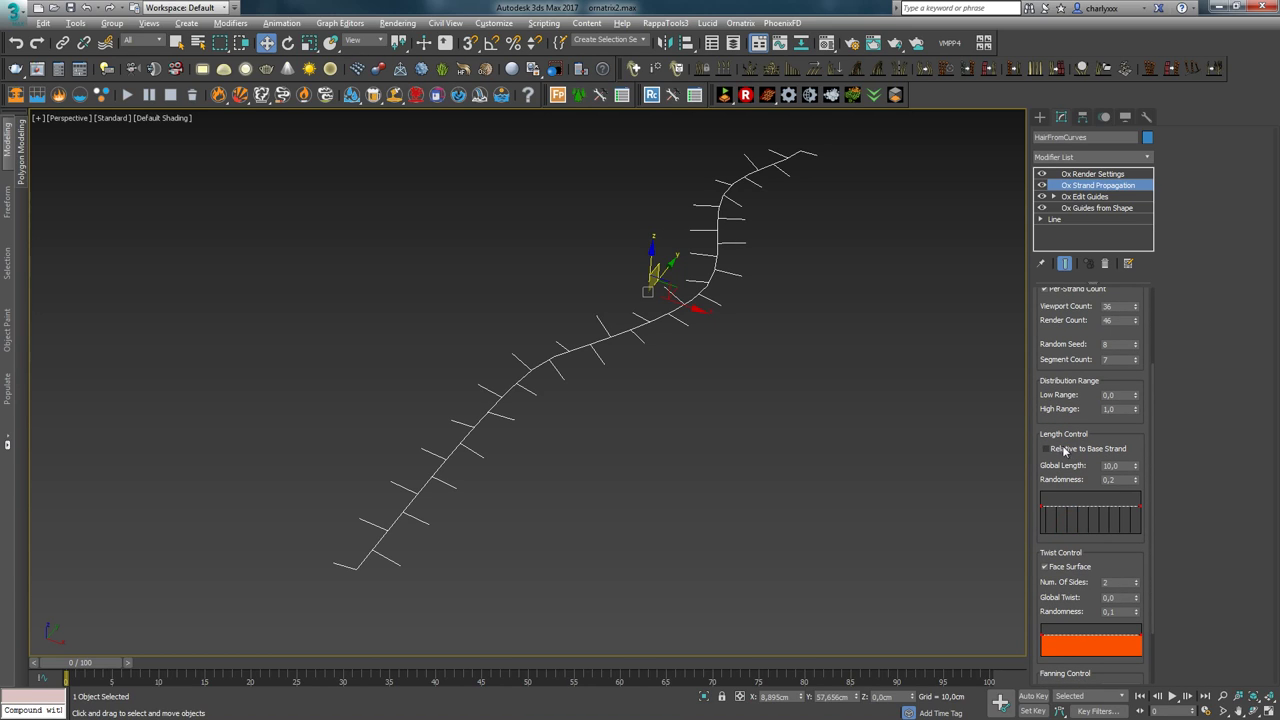
pyautogui.click(1046, 449)
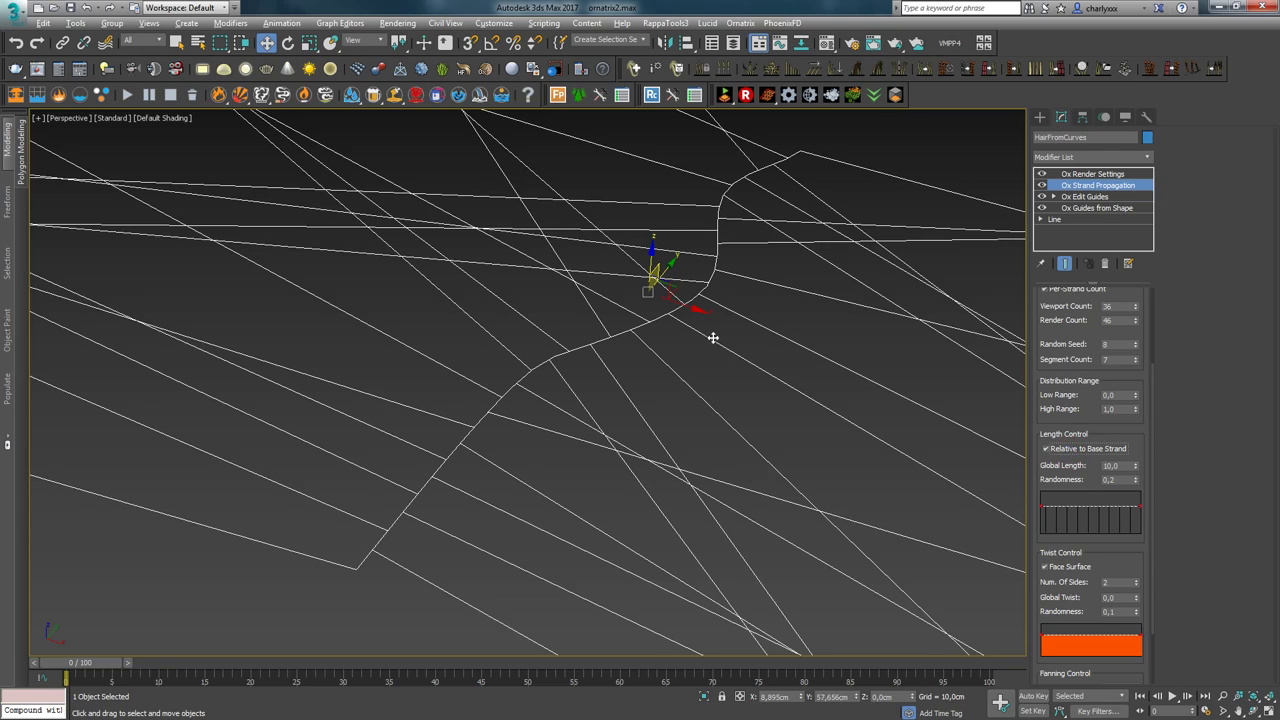
pyautogui.scroll(-5, 717, 307)
pyautogui.moveTo(744, 339); pyautogui.dragTo(684, 363, button='middle')
pyautogui.scroll(-8, 737, 354)
pyautogui.scroll(9, 738, 354)
pyautogui.keyDown('alt'); pyautogui.moveTo(575, 332); pyautogui.dragTo(518, 435, button='middle'); pyautogui.keyUp('alt')
pyautogui.click(1046, 448)
# Step: Set the propagated strands' global length to 14.124 and randomness to 0.63, and lower the start of the length curve
pyautogui.scroll(3, 518, 435)
pyautogui.moveTo(1136, 466); pyautogui.dragTo(1146, 434)
pyautogui.moveTo(690, 405); pyautogui.dragTo(696, 504, button='middle')
pyautogui.keyDown('alt'); pyautogui.moveTo(696, 504); pyautogui.dragTo(751, 488, button='middle'); pyautogui.keyUp('alt')
pyautogui.moveTo(1138, 481); pyautogui.dragTo(1140, 501)
pyautogui.moveTo(1042, 506); pyautogui.dragTo(1041, 527)
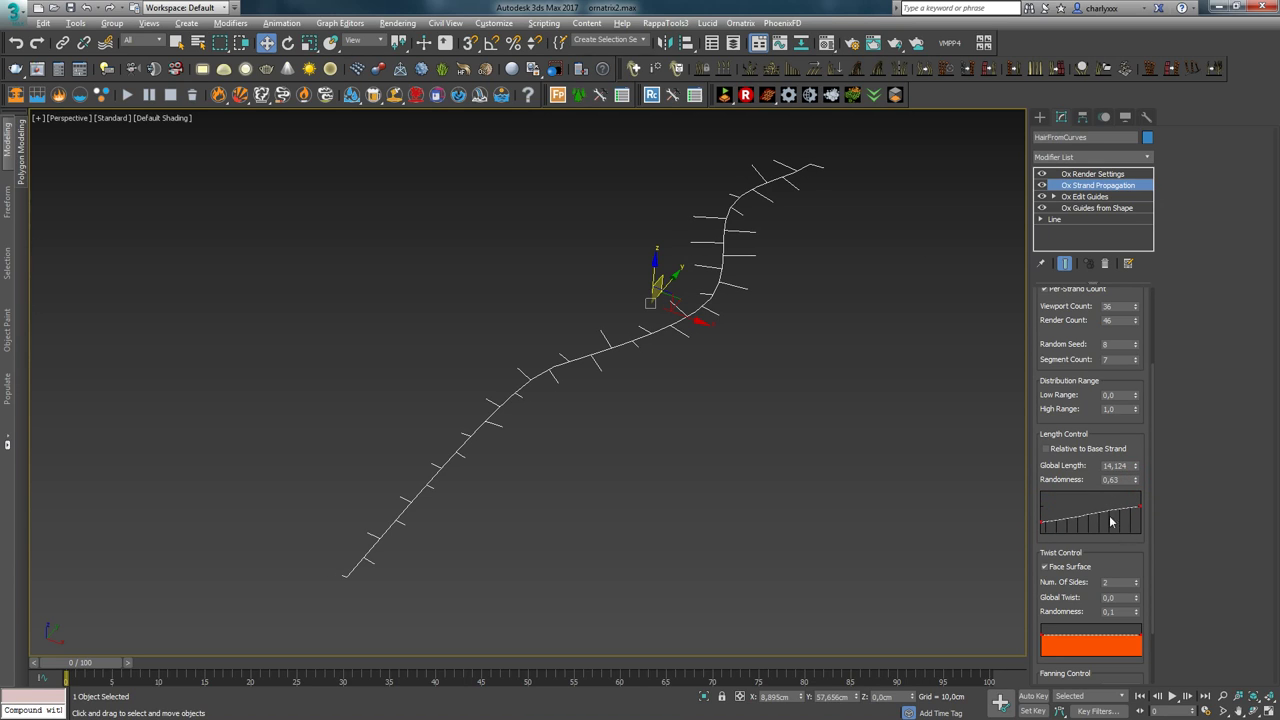
# Step: Try a global twist on the two-sided propagated strands while they face the surface
pyautogui.moveTo(1125, 533); pyautogui.dragTo(1108, 441)
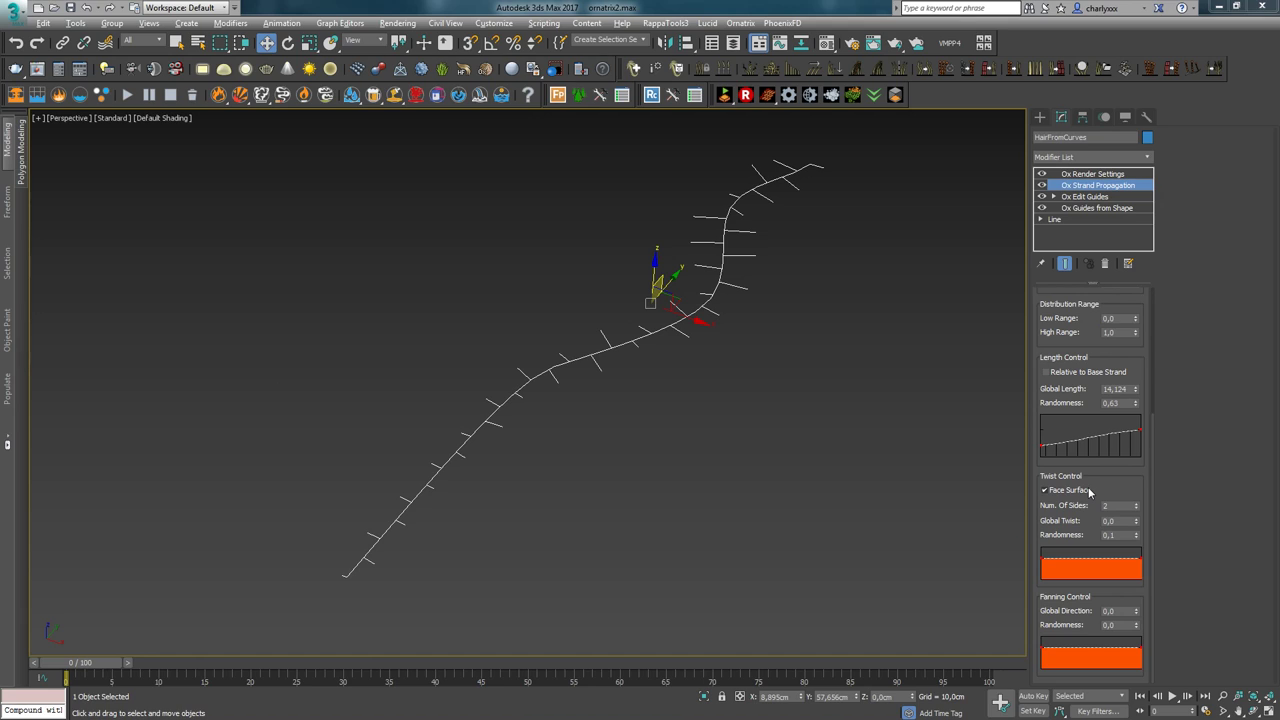
pyautogui.keyDown('alt'); pyautogui.moveTo(612, 457); pyautogui.dragTo(575, 560, button='middle'); pyautogui.keyUp('alt')
pyautogui.keyDown('alt'); pyautogui.moveTo(643, 341); pyautogui.dragTo(645, 347, button='middle'); pyautogui.keyUp('alt')
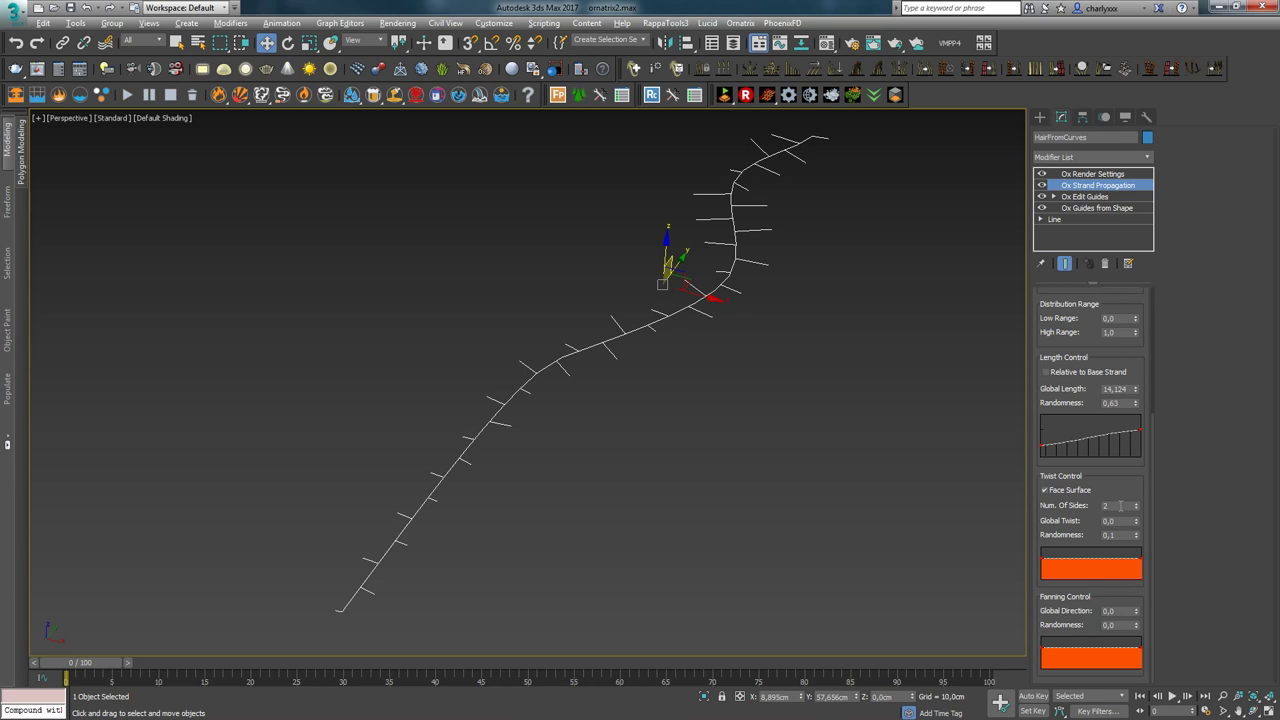
pyautogui.moveTo(1135, 521)
pyautogui.mouseDown()
pyautogui.moveTo(1138, 487)
pyautogui.moveTo(1137, 528)
pyautogui.mouseUp()
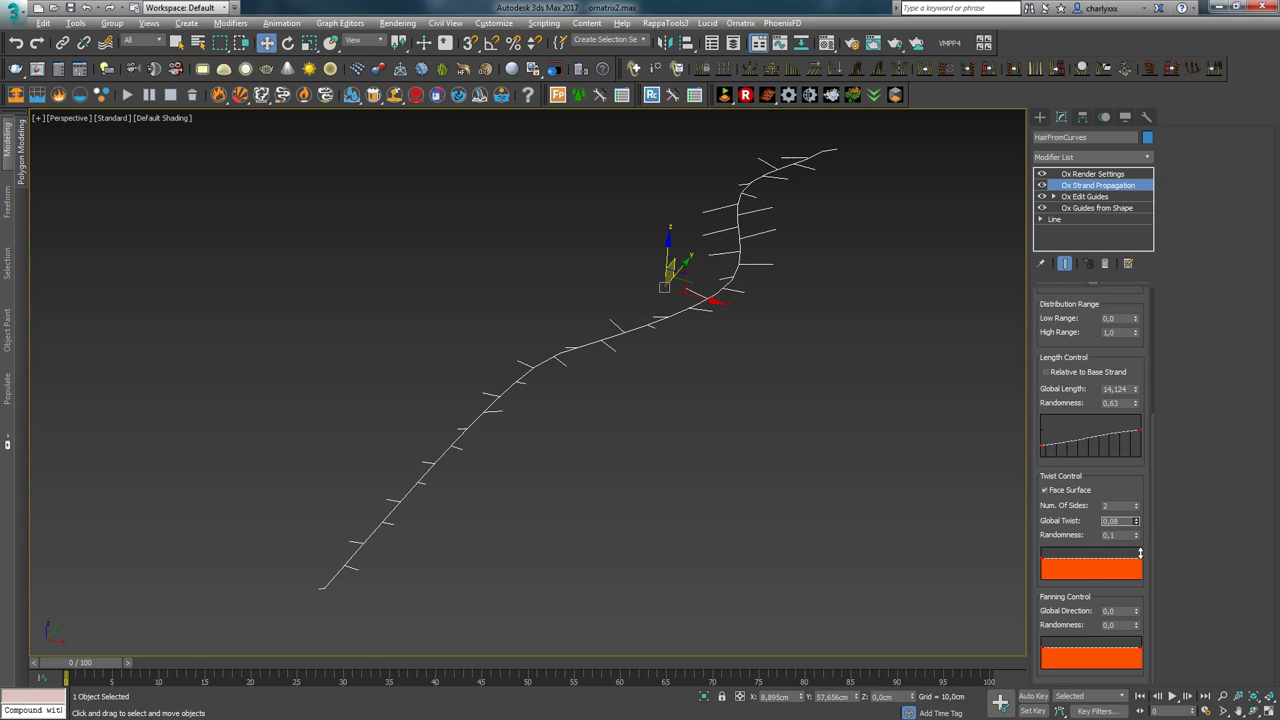
# Step: Try the propagated strands with surface facing off, four sides and a global twist of 0.08
pyautogui.click(1045, 491)
pyautogui.click(1137, 504)
pyautogui.keyDown('alt'); pyautogui.moveTo(653, 336); pyautogui.dragTo(615, 298, button='middle'); pyautogui.keyUp('alt')
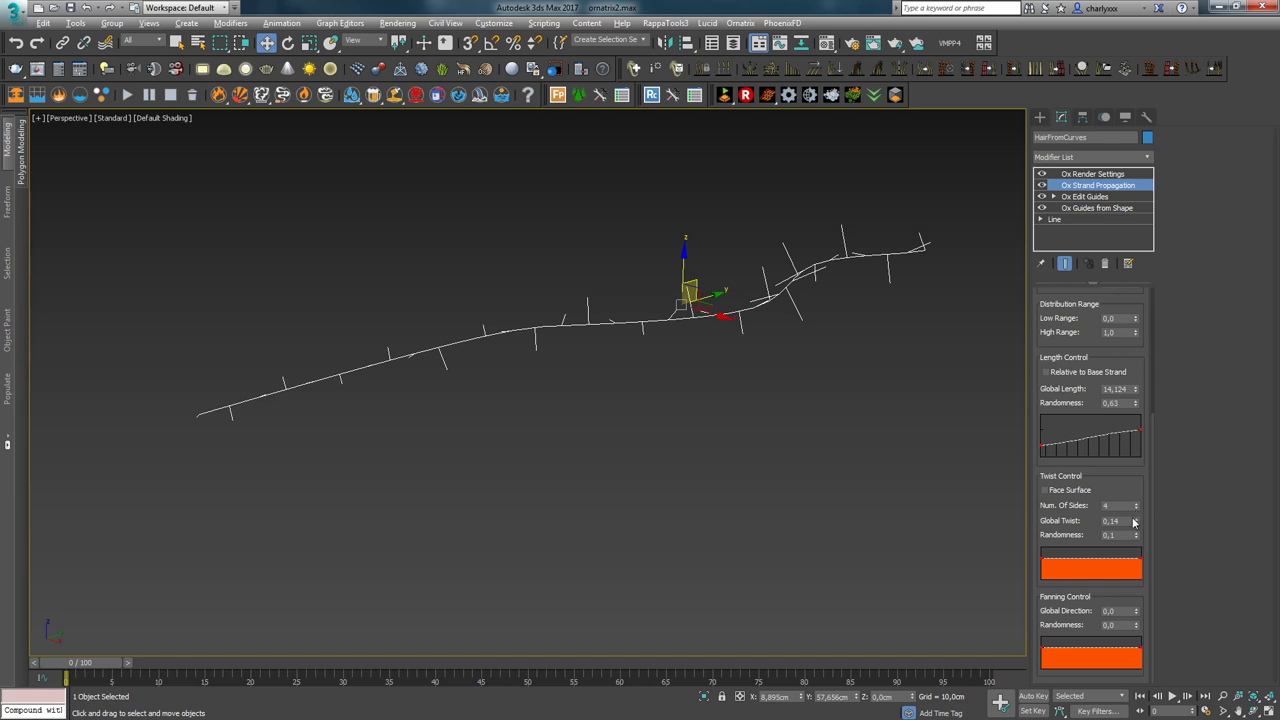
pyautogui.moveTo(1136, 531); pyautogui.dragTo(1106, 526)
pyautogui.keyDown('alt'); pyautogui.moveTo(715, 462); pyautogui.dragTo(1106, 540, button='middle'); pyautogui.keyUp('alt')
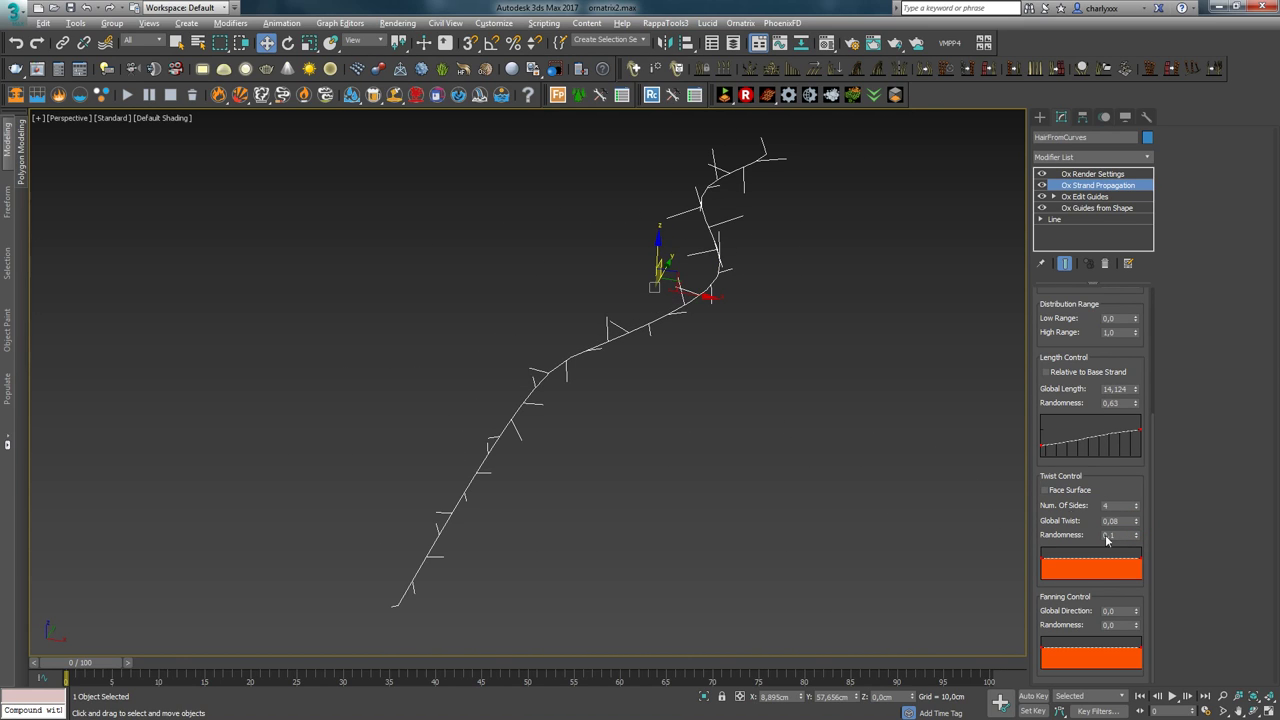
# Step: Restore surface facing with two sides, set global twist and twist randomness to 0, and lower the start of the twist curve
pyautogui.moveTo(1133, 539); pyautogui.dragTo(1039, 569)
pyautogui.moveTo(1142, 553)
pyautogui.mouseDown()
pyautogui.moveTo(1143, 573)
pyautogui.moveTo(1148, 552)
pyautogui.mouseUp()
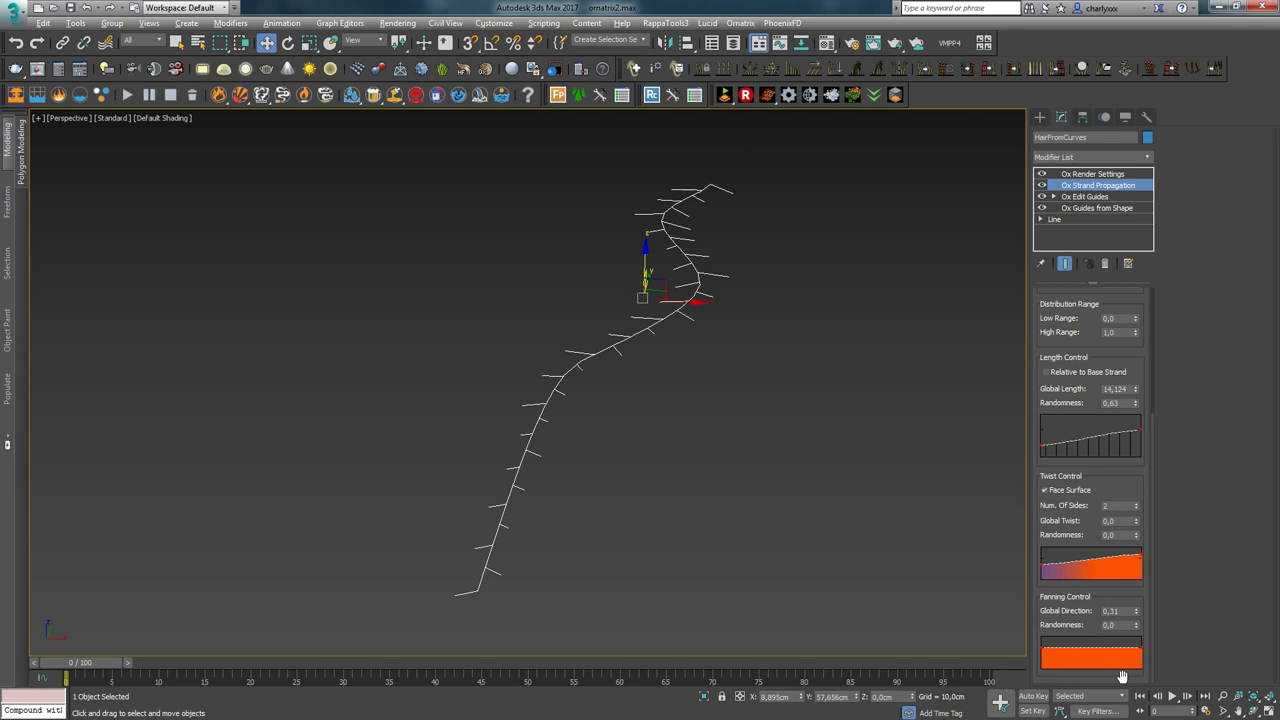
# Step: Set the propagated strands' fanning global direction to -0.63 and fanning randomness to 0.32
pyautogui.moveTo(592, 360)
pyautogui.keyDown('alt'); pyautogui.mouseDown(button='middle')
pyautogui.moveTo(537, 420)
pyautogui.moveTo(580, 442)
pyautogui.mouseUp(button='middle'); pyautogui.keyUp('alt')
pyautogui.moveTo(1137, 613); pyautogui.dragTo(1130, 673)
pyautogui.keyDown('alt'); pyautogui.moveTo(652, 474); pyautogui.dragTo(672, 448, button='middle'); pyautogui.keyUp('alt')
pyautogui.moveTo(1136, 621); pyautogui.dragTo(1140, 601)
# Step: Lower the end of the fanning curve to vary the branch direction along the base strand
pyautogui.moveTo(1035, 649)
pyautogui.mouseDown()
pyautogui.moveTo(1035, 663)
pyautogui.moveTo(1037, 627)
pyautogui.moveTo(1042, 669)
pyautogui.moveTo(1042, 647)
pyautogui.mouseUp()
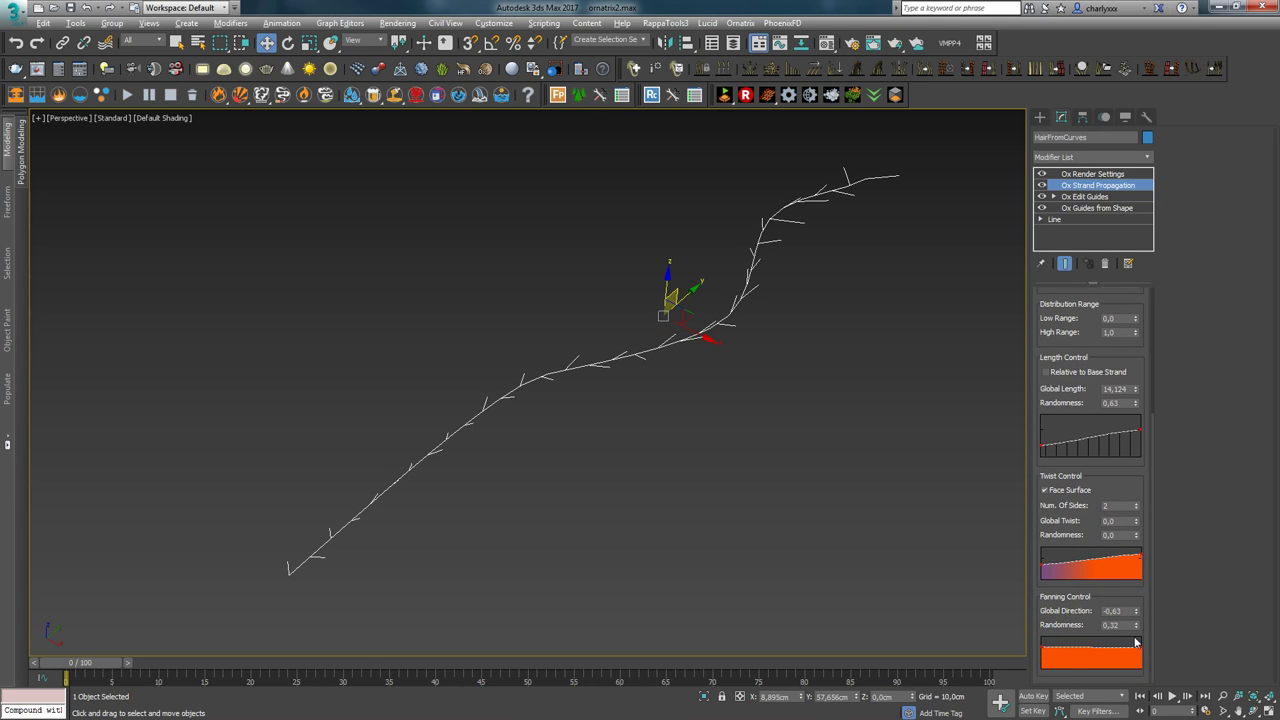
pyautogui.moveTo(1143, 648); pyautogui.dragTo(1146, 665)
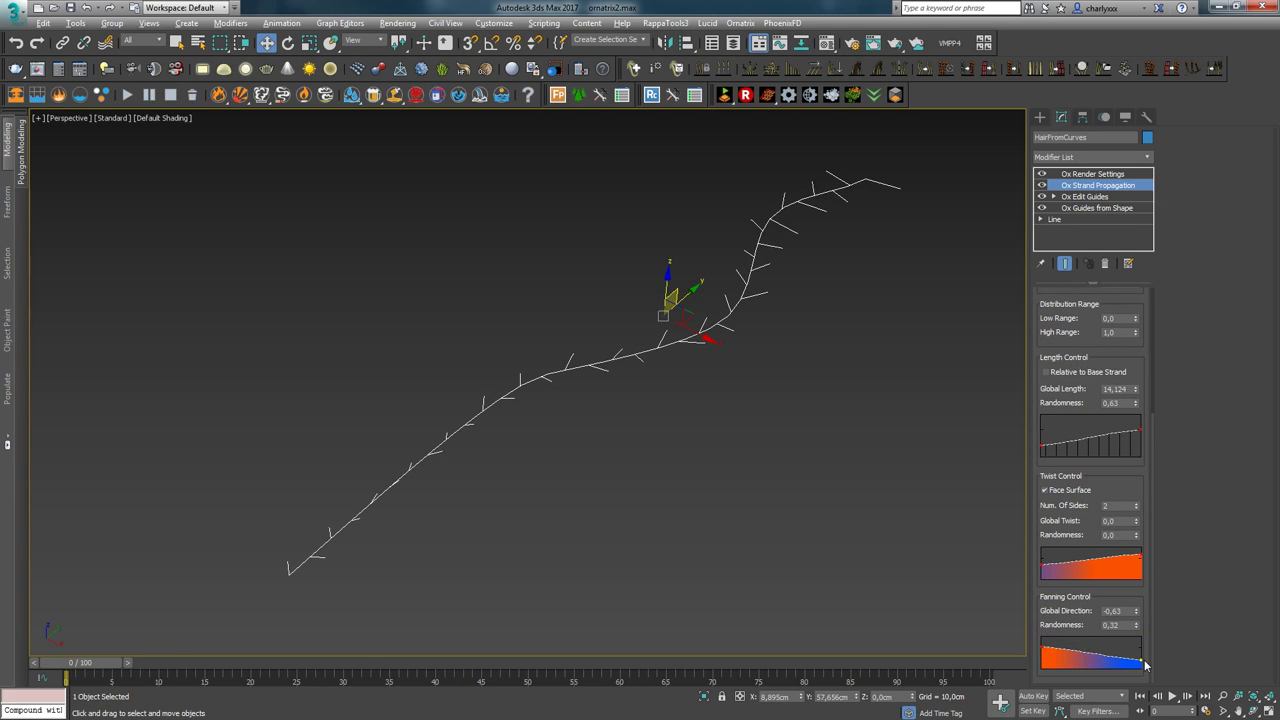
pyautogui.keyDown('alt'); pyautogui.moveTo(706, 220); pyautogui.dragTo(740, 315, button='middle'); pyautogui.keyUp('alt')
pyautogui.scroll(-2, 610, 420)
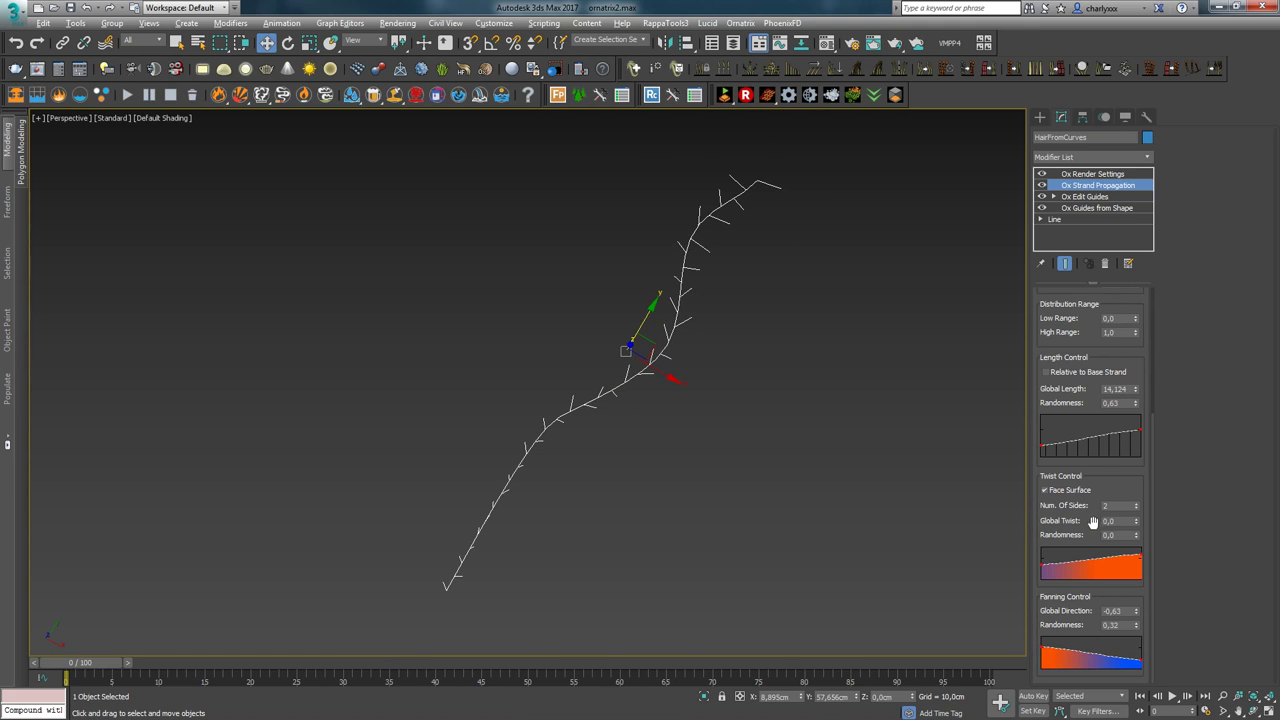